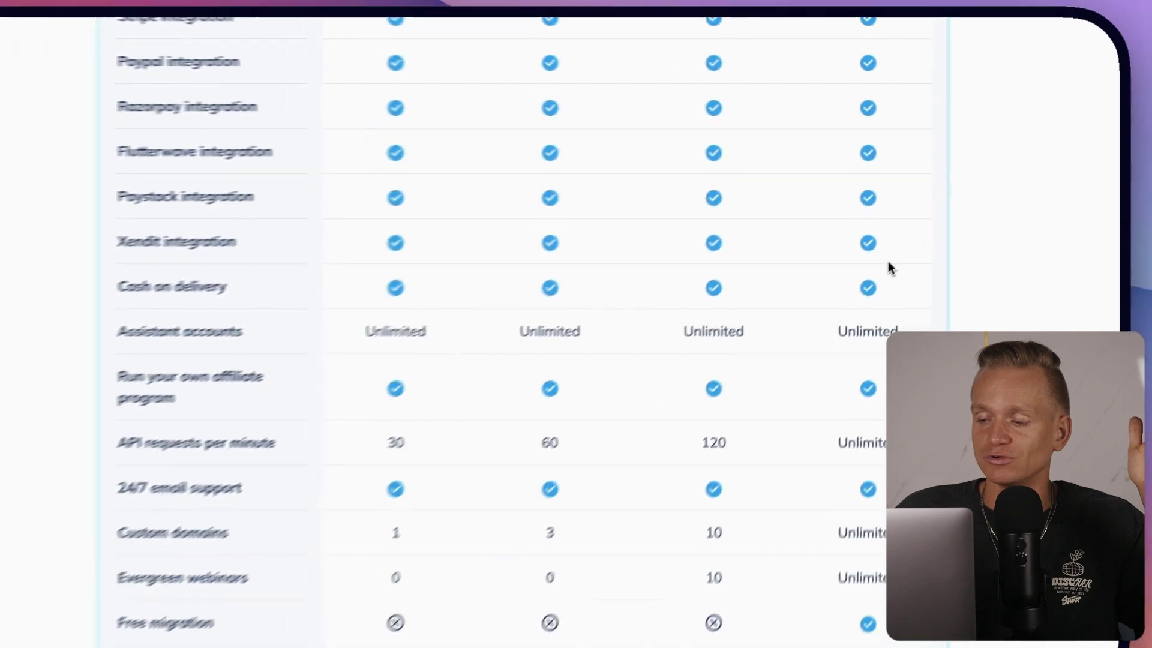
# Step: Switch the pricing table to annual billing and compare the yearly prices of the plans
pyautogui.scroll(20, 906, 251)
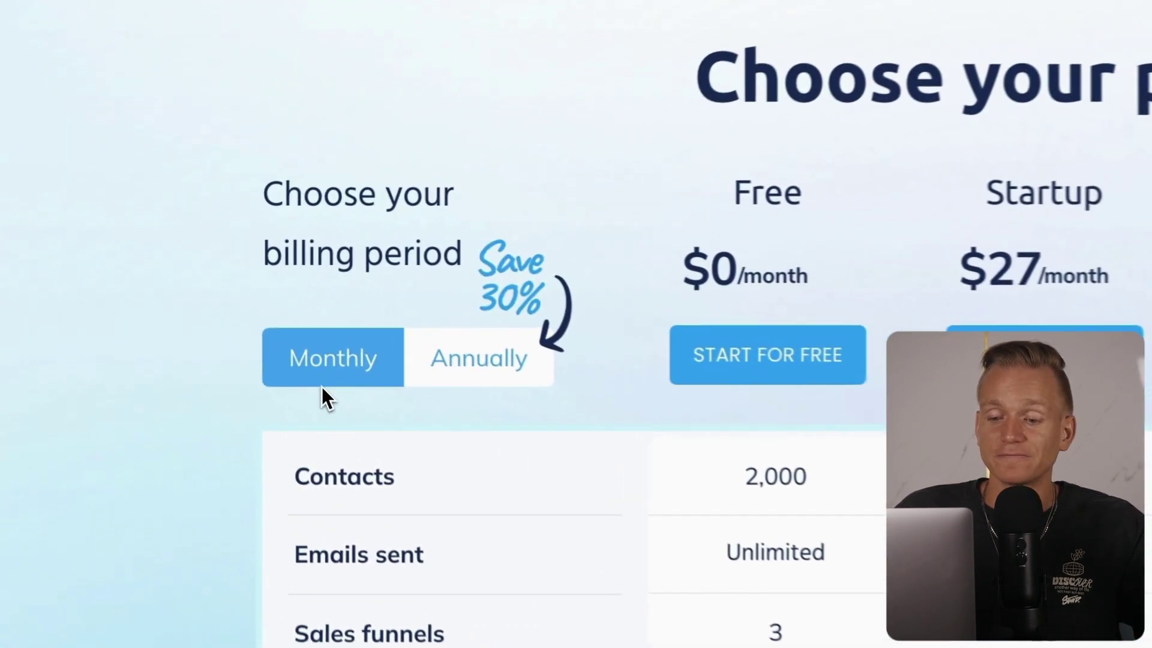
pyautogui.click(308, 306)
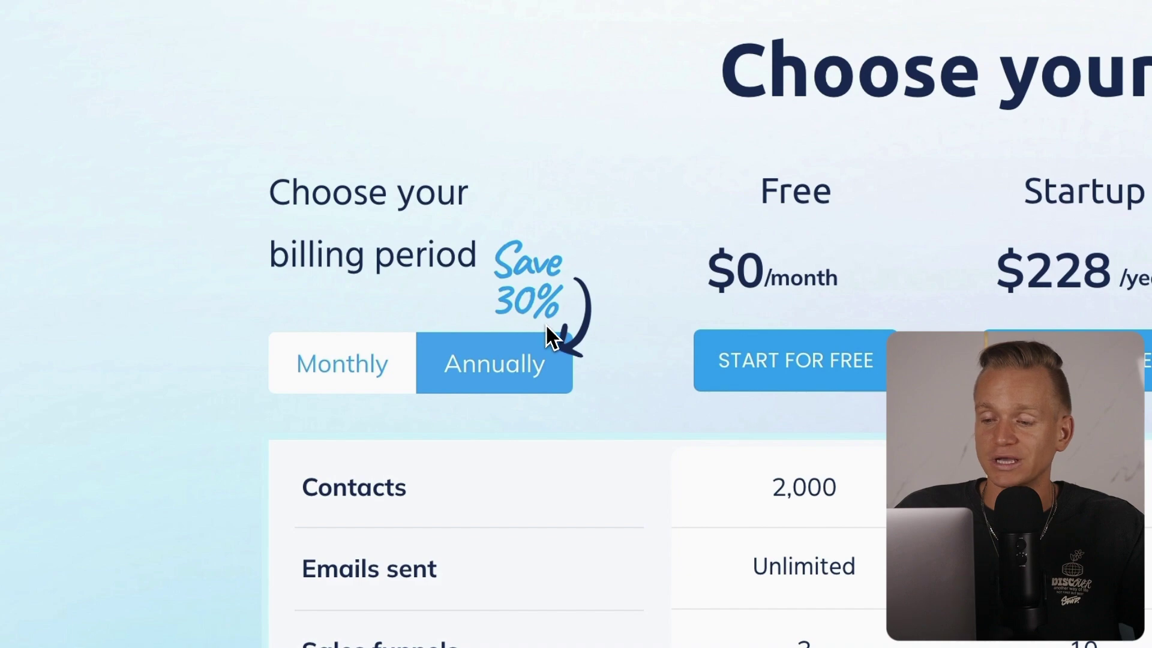
pyautogui.moveTo(1054, 299); pyautogui.dragTo(1083, 299)
pyautogui.moveTo(668, 309); pyautogui.dragTo(779, 317)
pyautogui.moveTo(934, 298); pyautogui.dragTo(1079, 296)
pyautogui.click(752, 362)
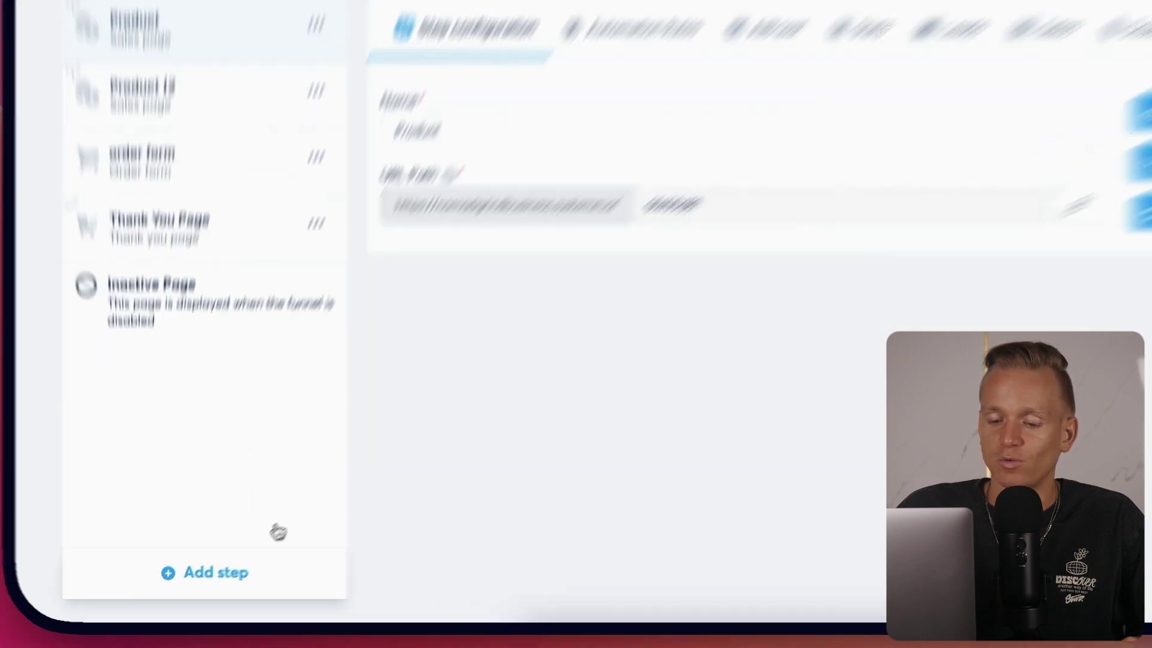
# Step: Examine the step types offered for a new step in the test sell funnel, without creating one
pyautogui.click(210, 585)
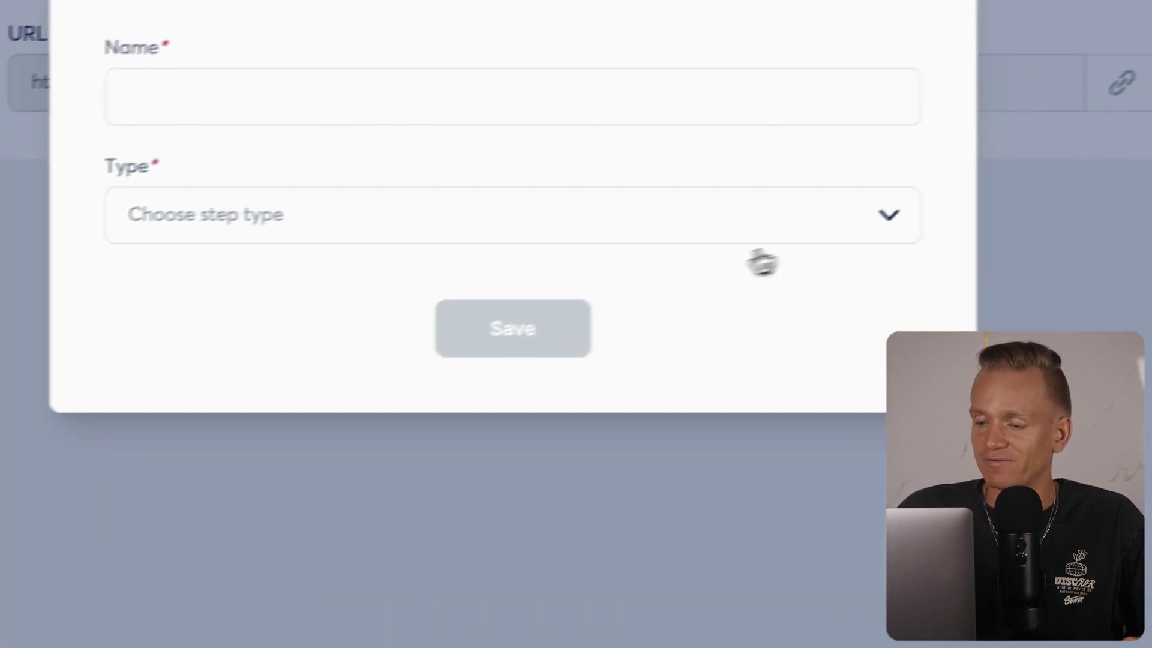
pyautogui.click(886, 216)
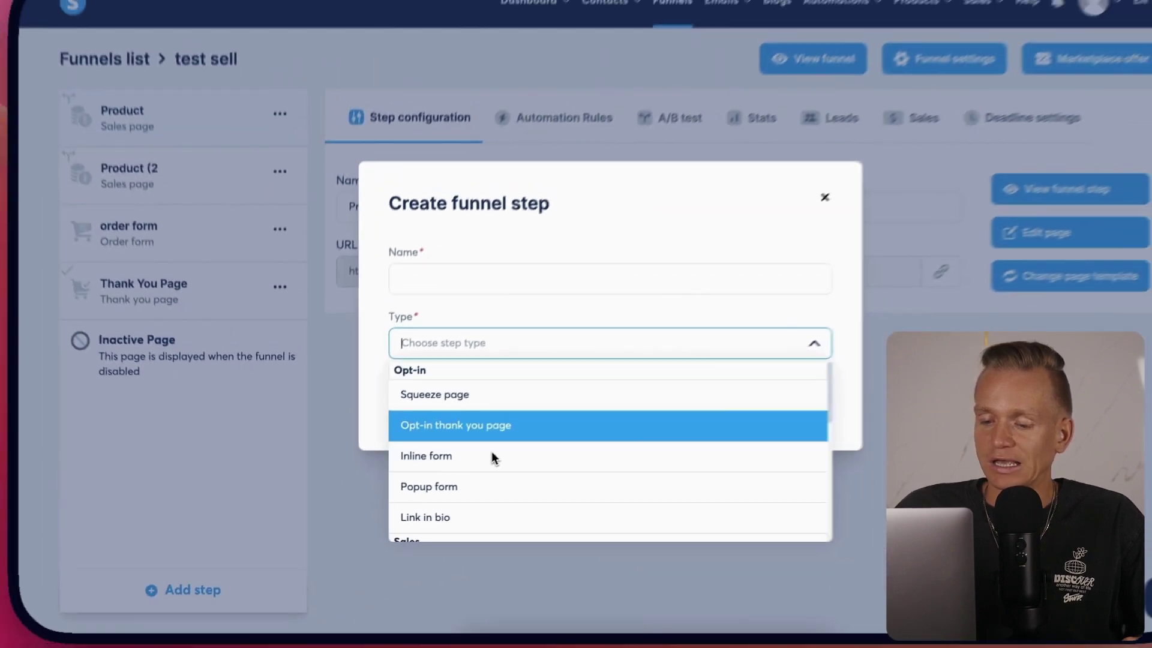
pyautogui.scroll(-5, 530, 454)
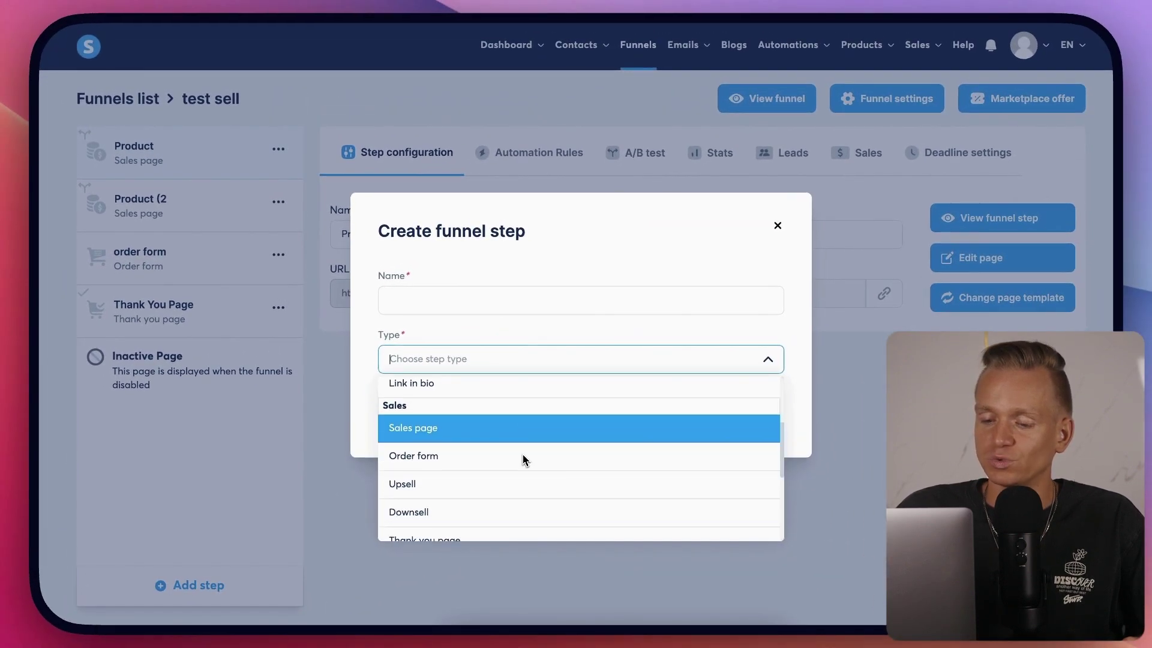
pyautogui.scroll(-2, 523, 459)
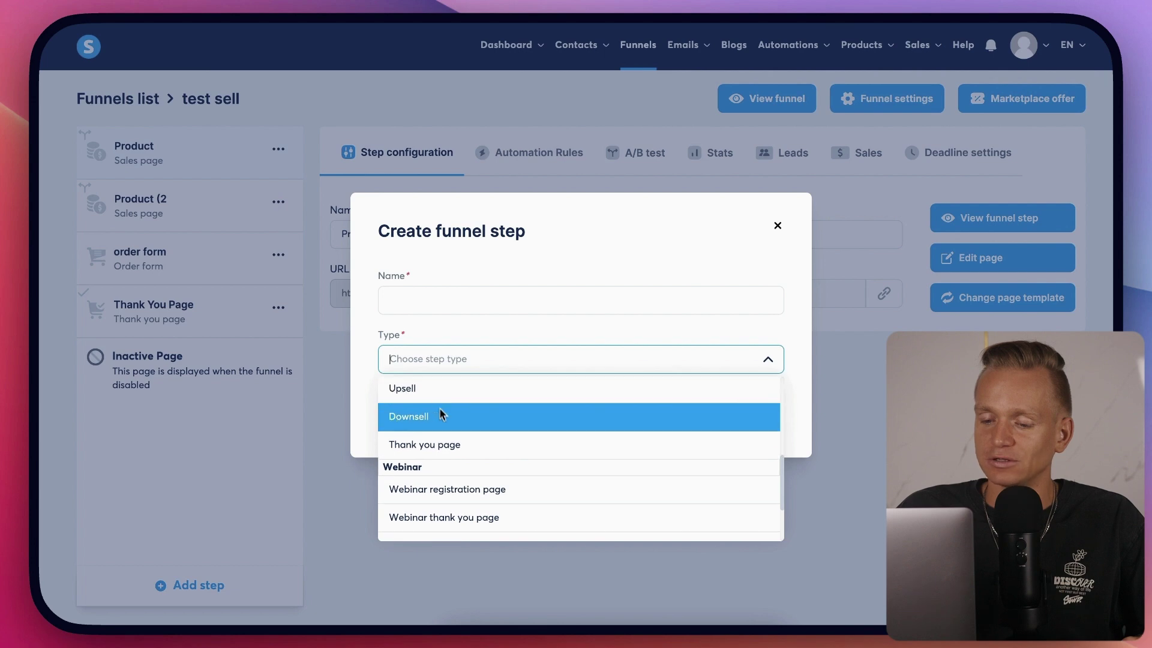
pyautogui.scroll(-3, 507, 439)
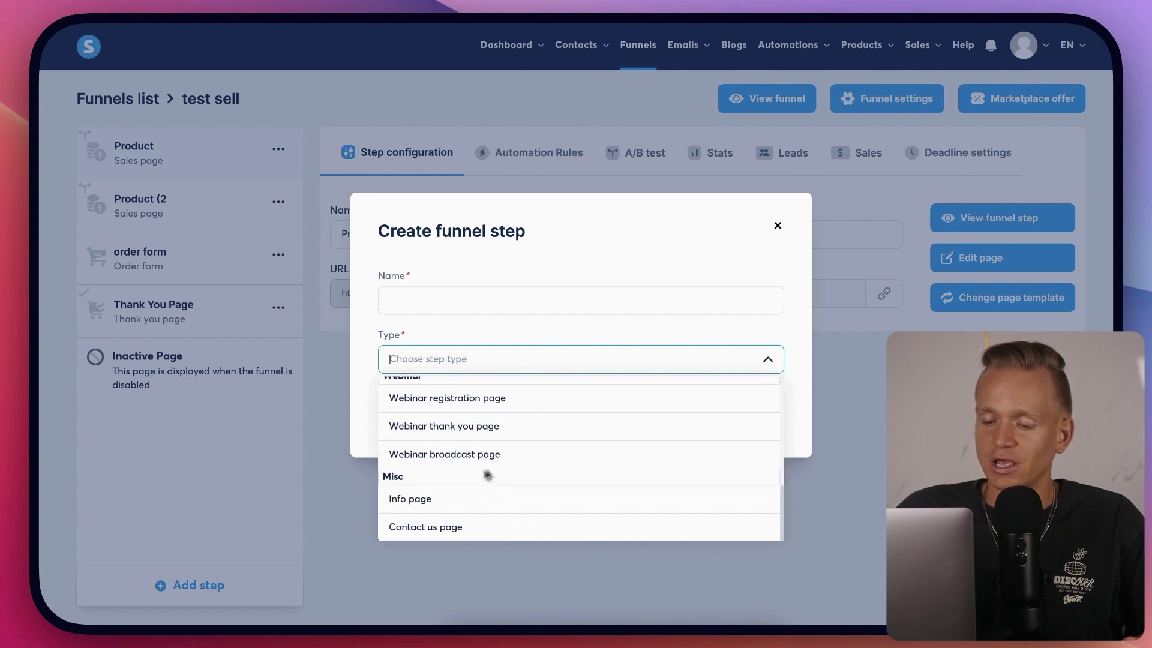
pyautogui.scroll(10, 501, 498)
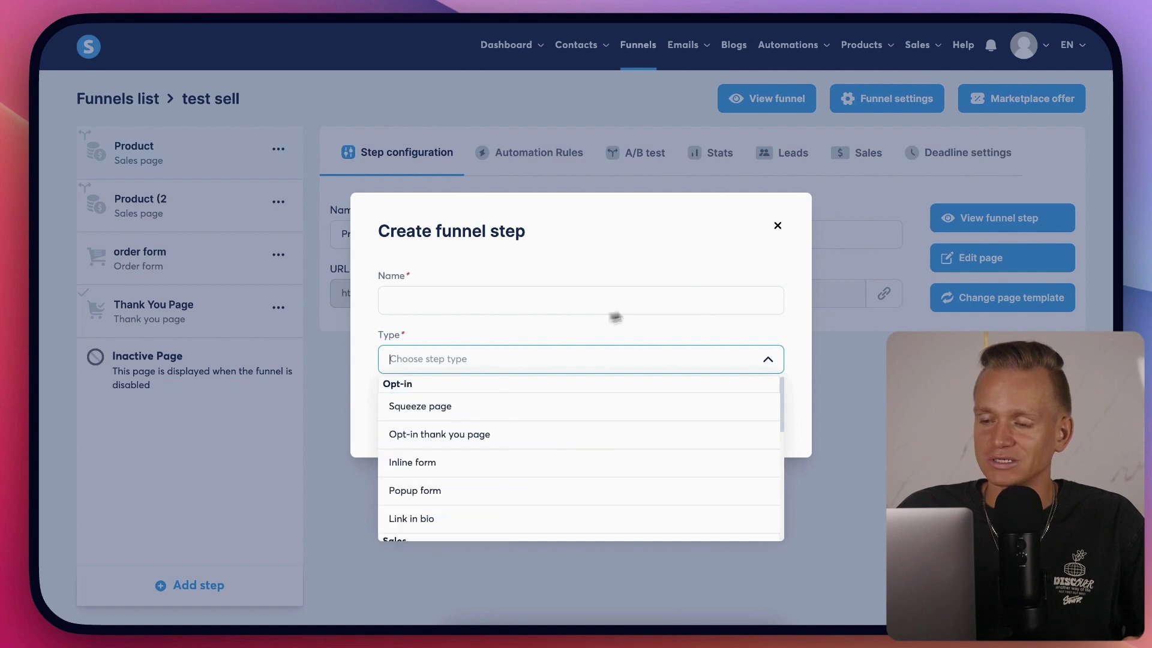
pyautogui.click(778, 225)
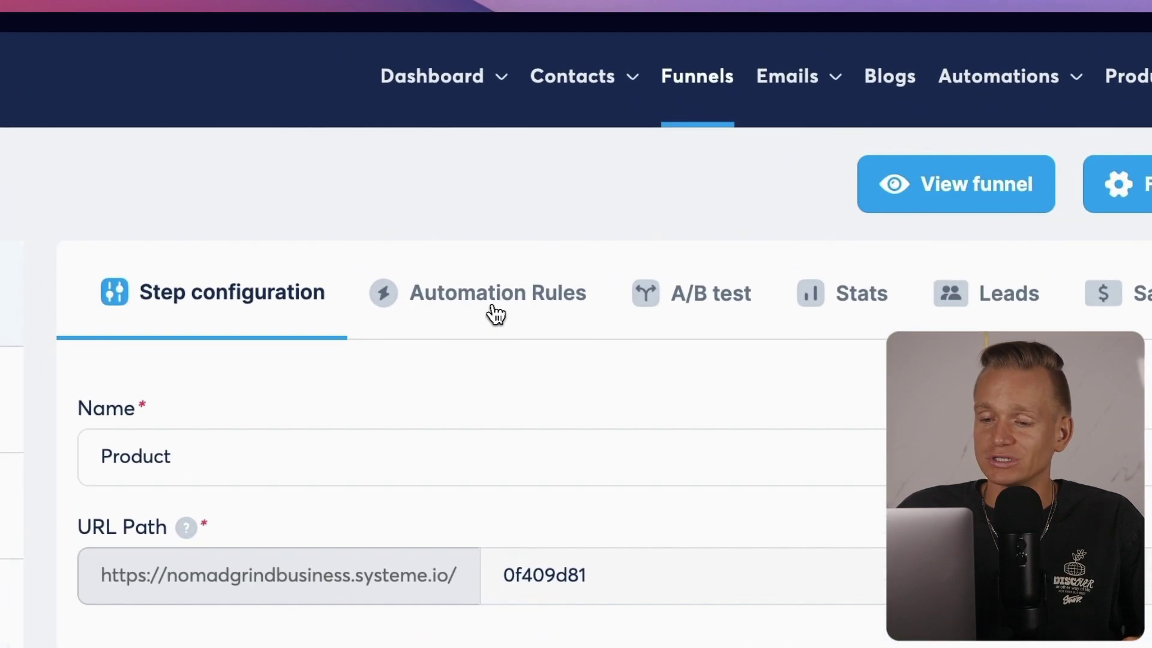
# Step: Review the automation rules, A/B test and stats of the funnel's Product sales page
pyautogui.click(365, 258)
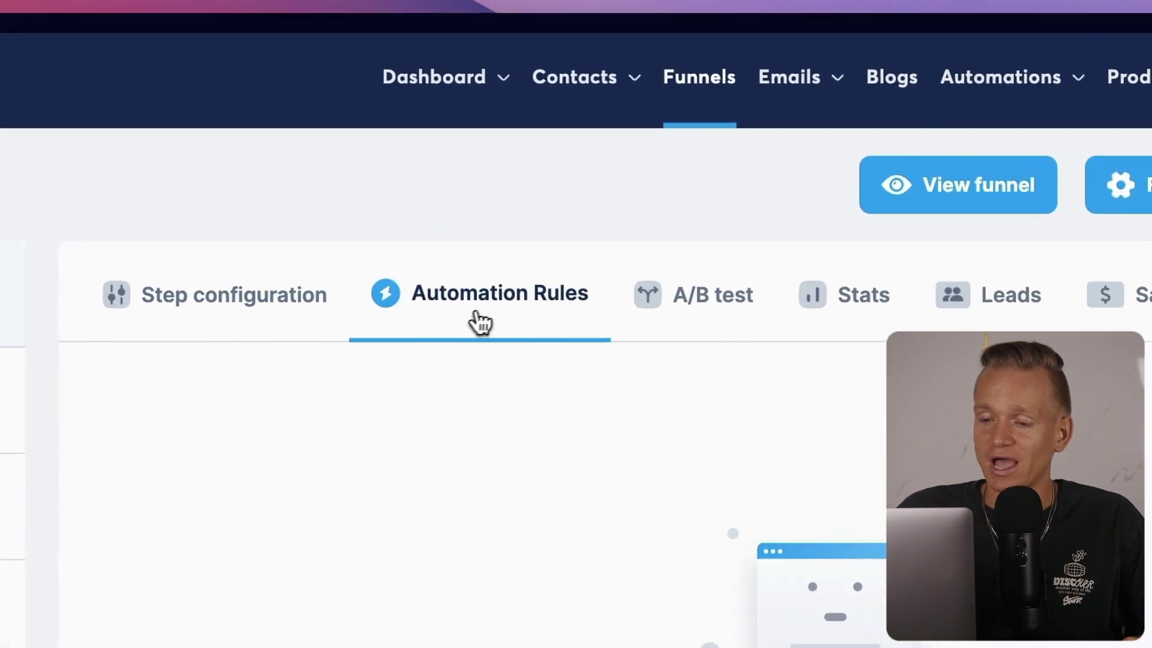
pyautogui.click(720, 316)
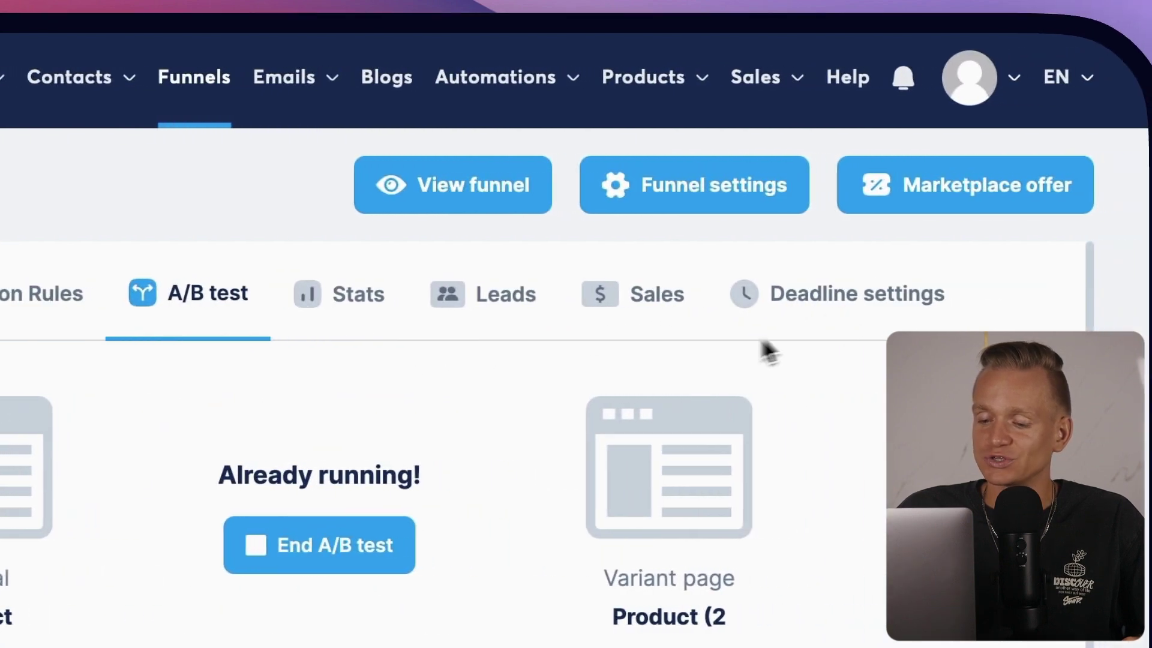
pyautogui.click(327, 292)
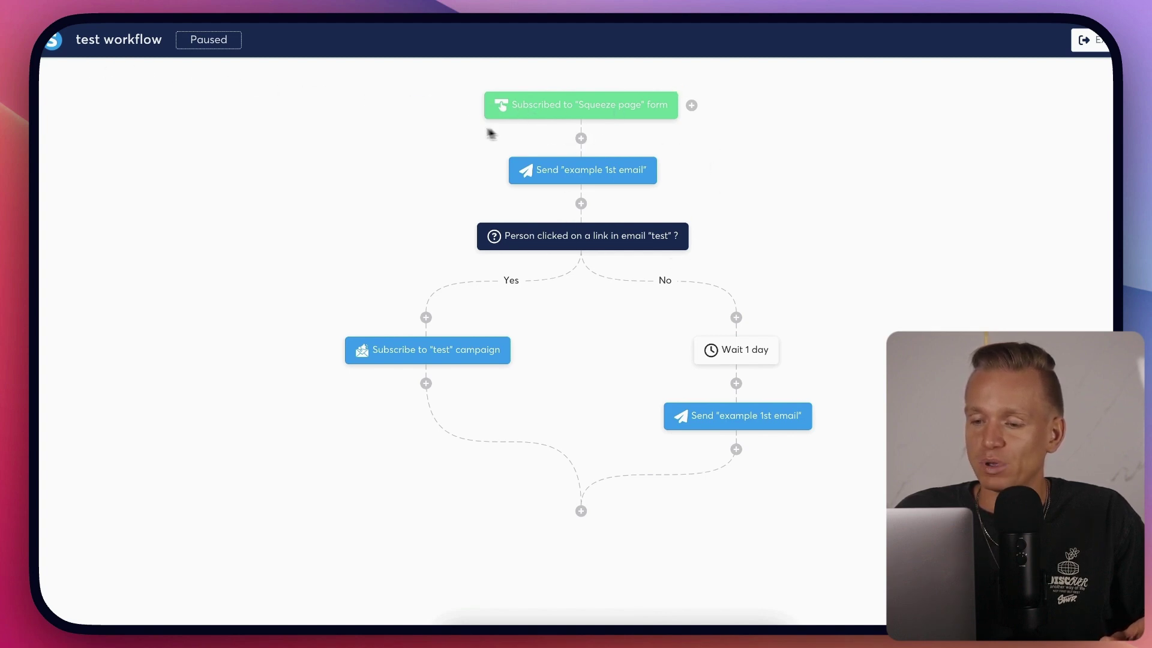
# Step: Check which kinds of step can be added at the end of the test workflow, without adding one
pyautogui.moveTo(581, 116)
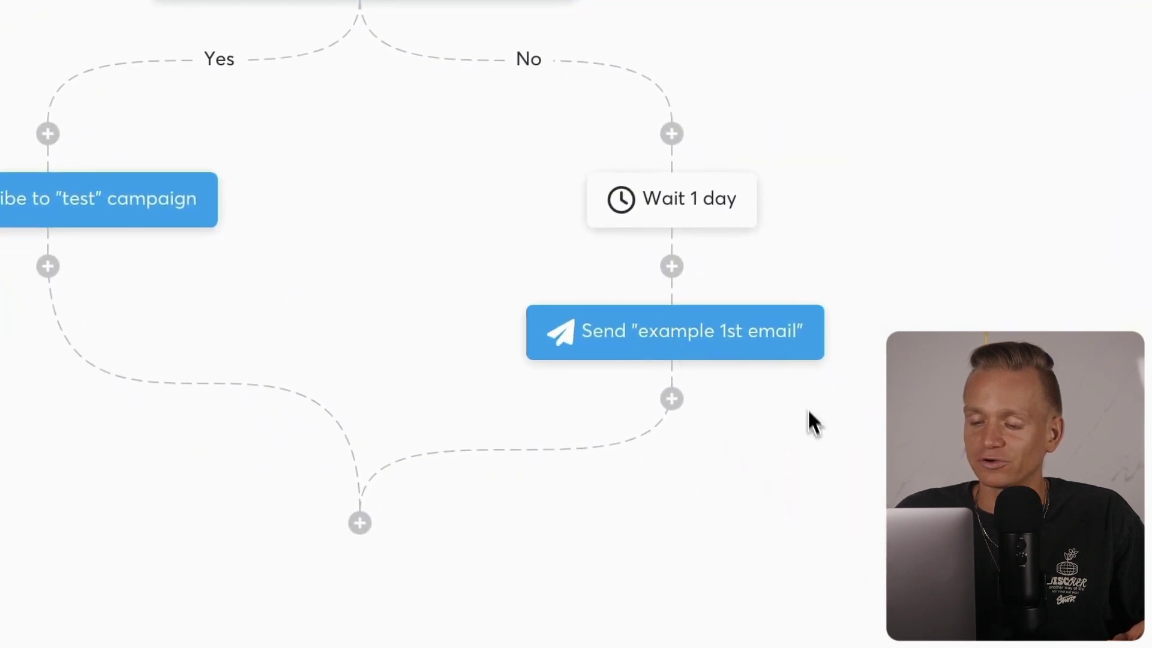
pyautogui.click(360, 523)
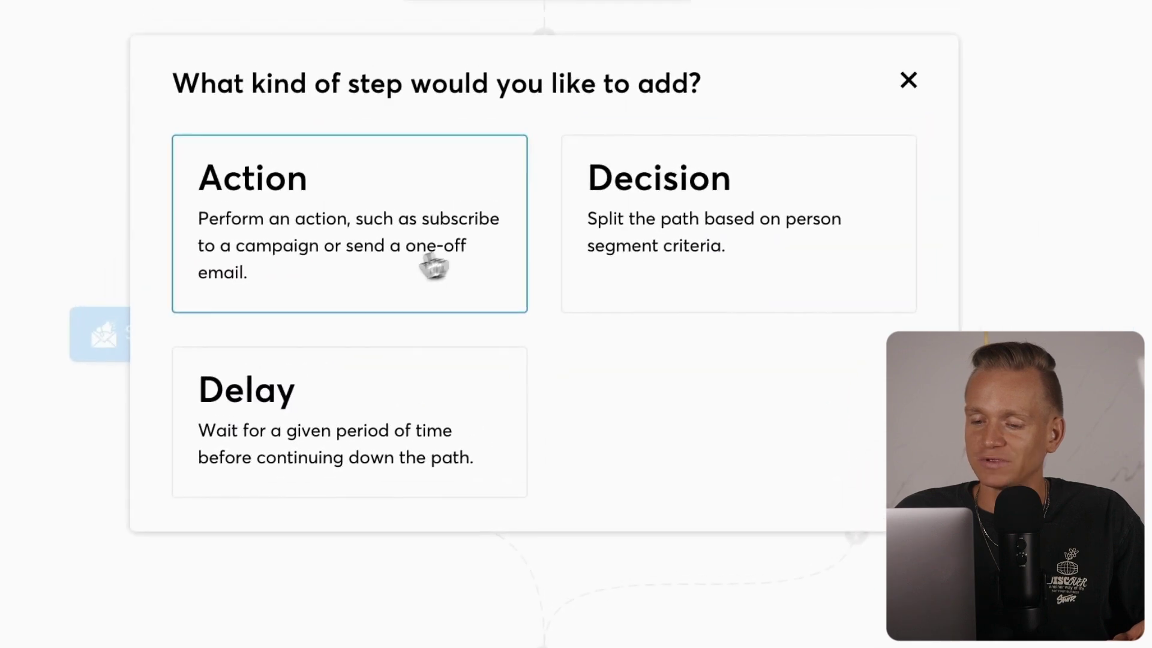
pyautogui.click(905, 84)
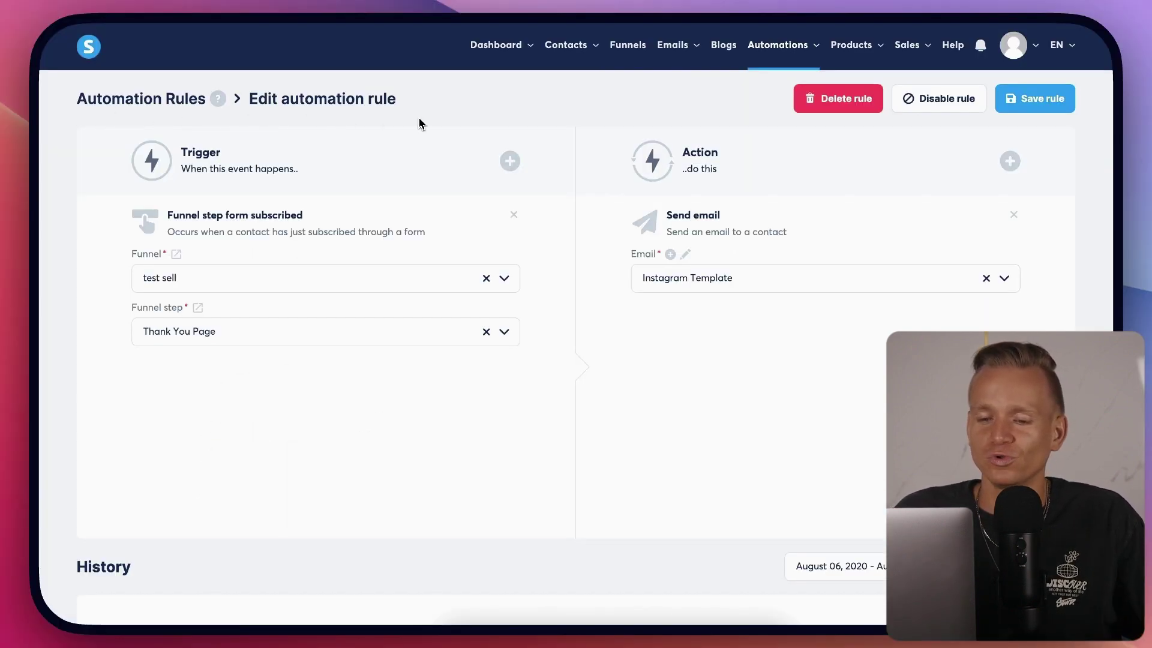
# Step: Examine the triggers available for the automation rule, from tag events to sales and email events, without adding one
pyautogui.moveTo(181, 151); pyautogui.dragTo(225, 171)
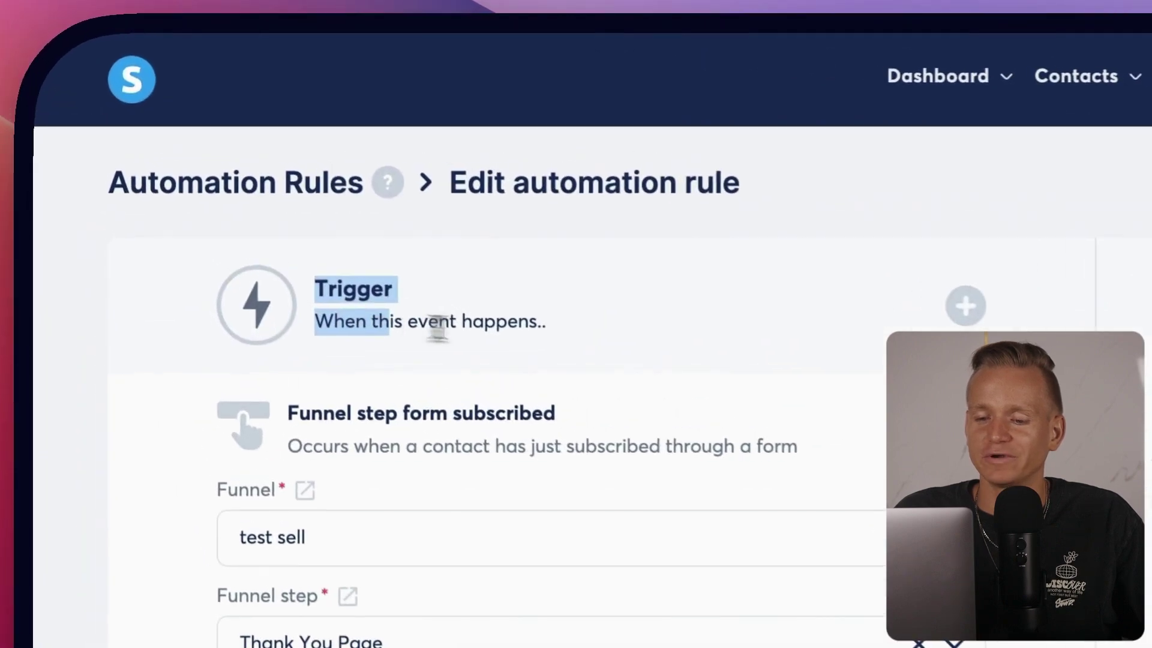
pyautogui.click(510, 161)
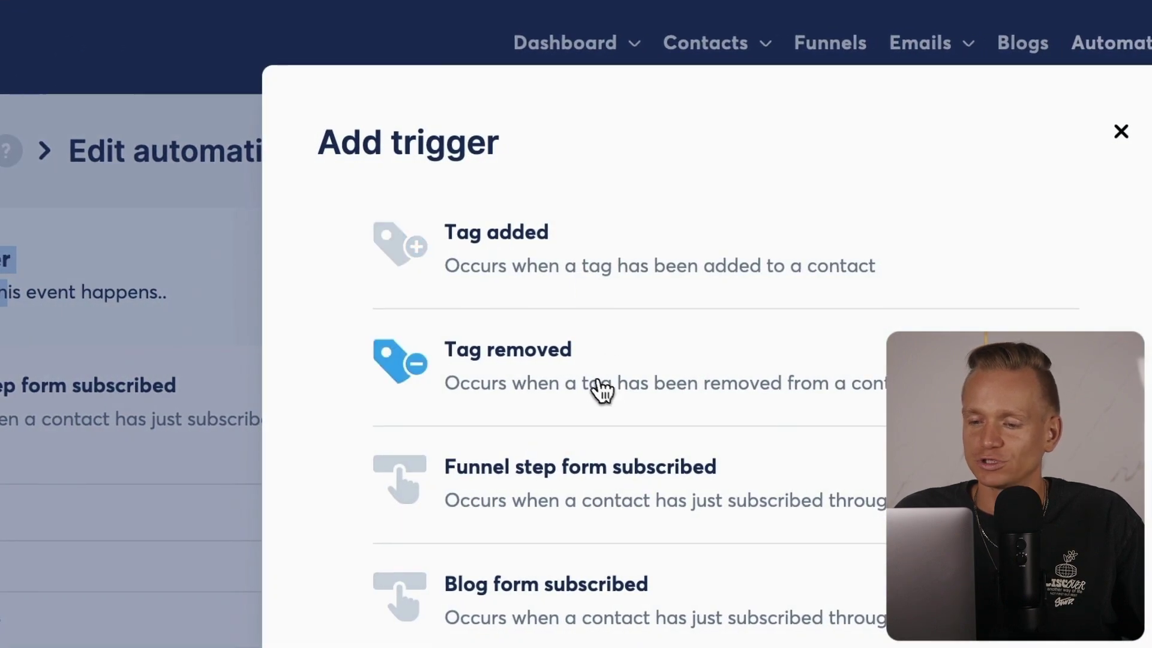
pyautogui.scroll(-3, 629, 336)
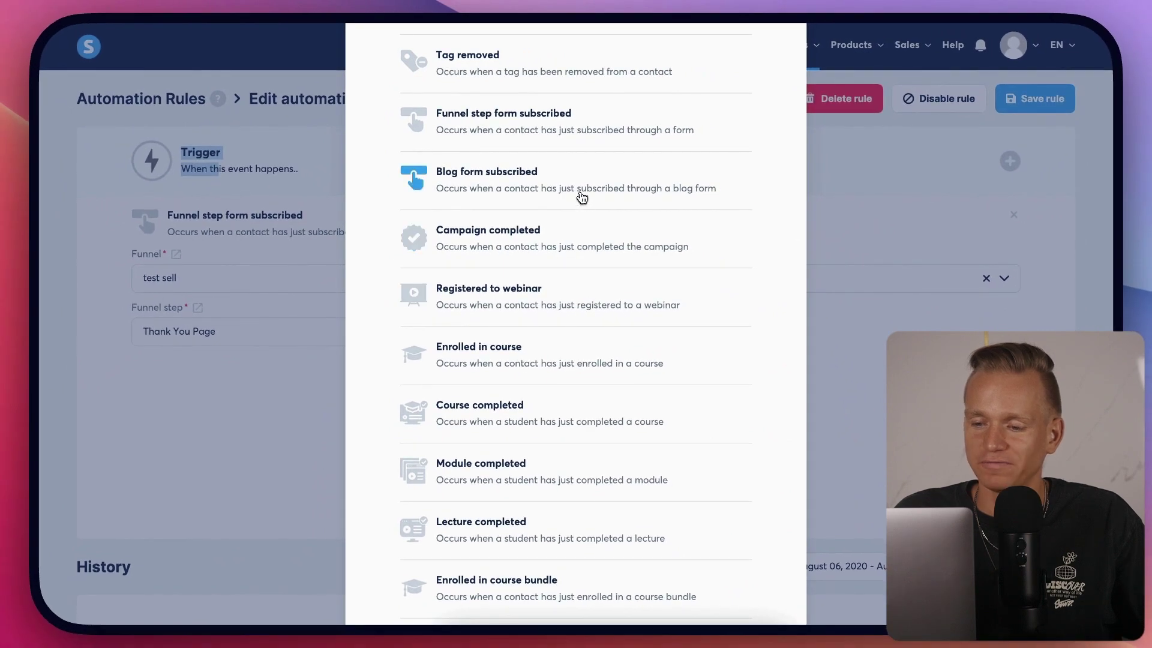
pyautogui.scroll(-1, 528, 240)
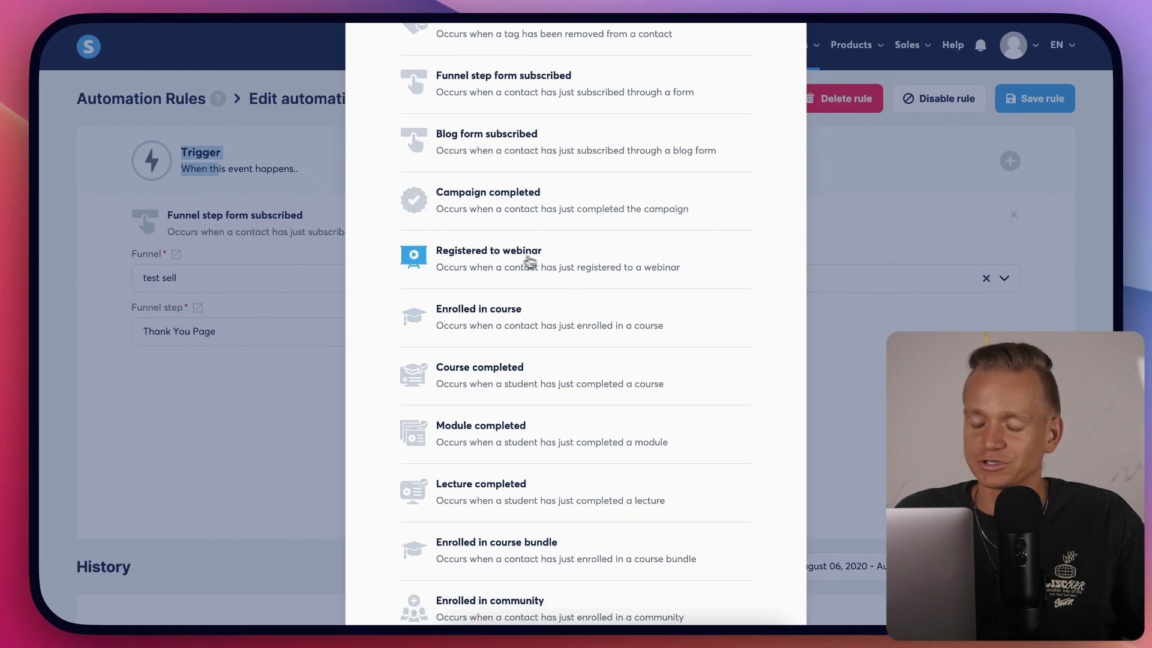
pyautogui.scroll(-5, 560, 327)
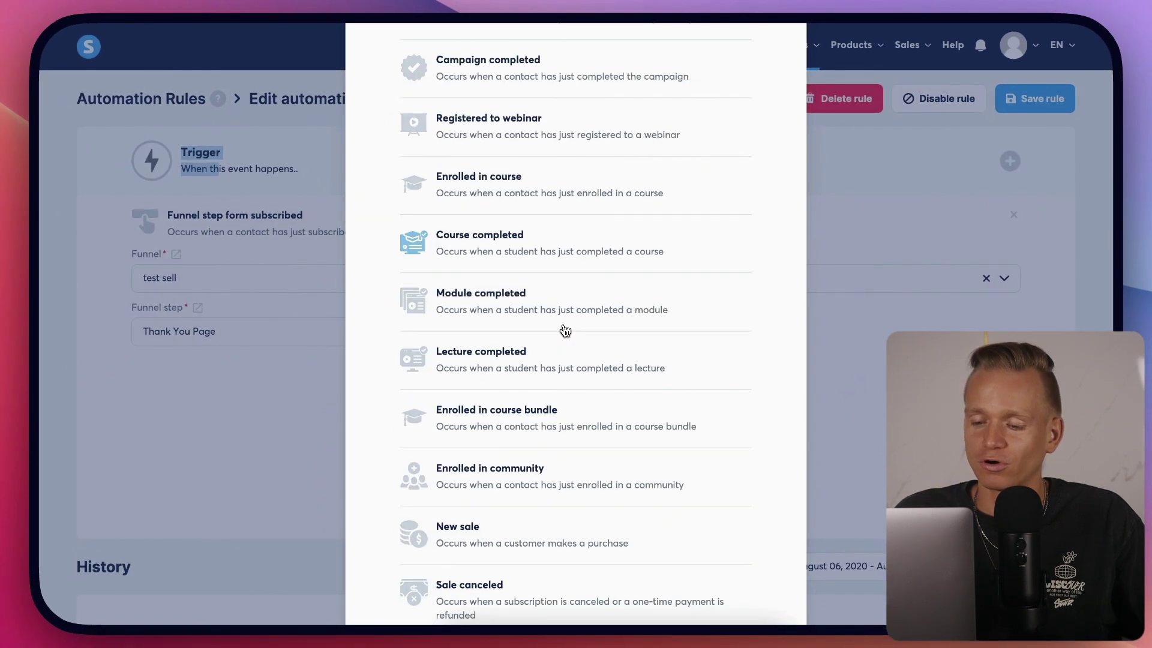
pyautogui.scroll(-1, 558, 318)
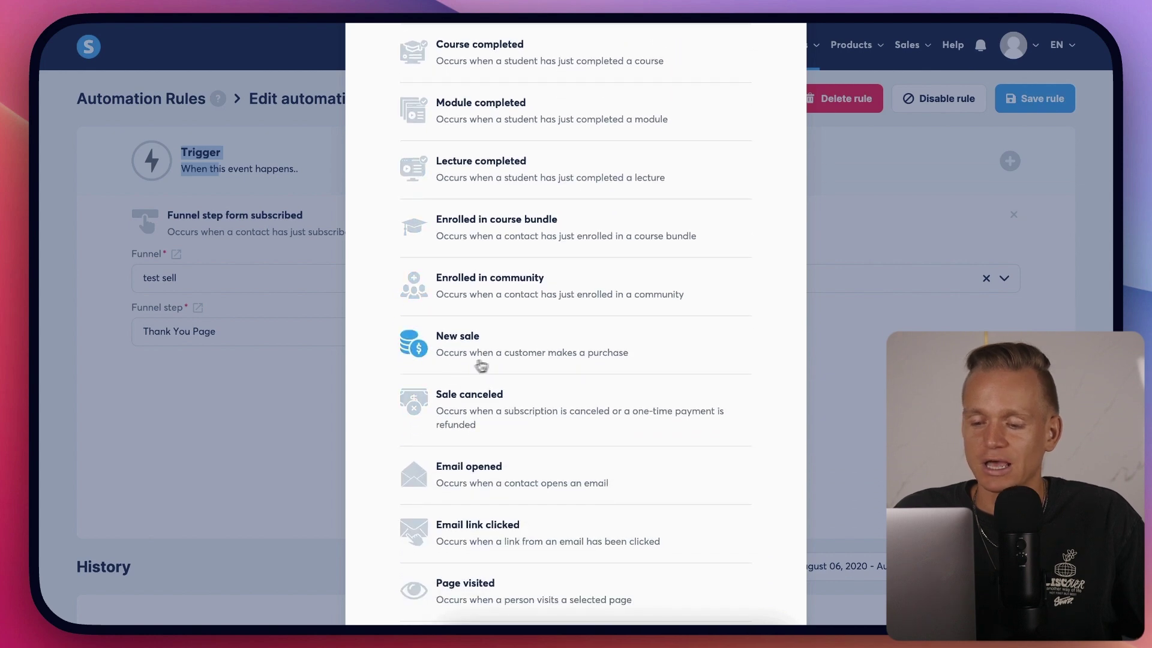
pyautogui.scroll(-2, 498, 369)
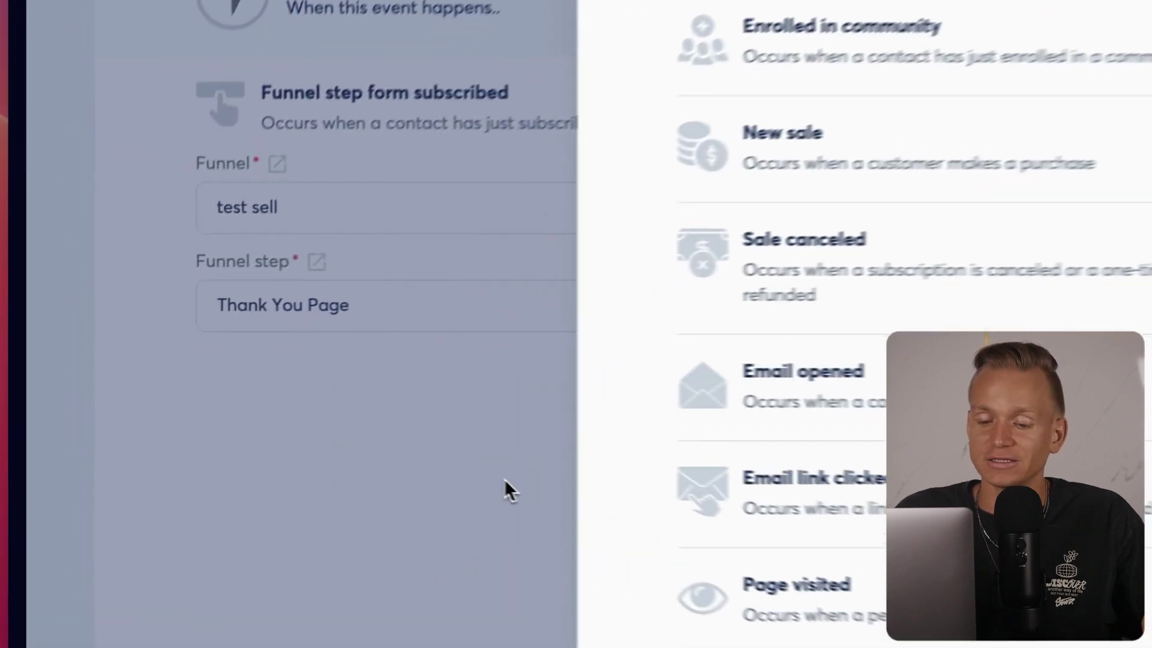
pyautogui.click(300, 429)
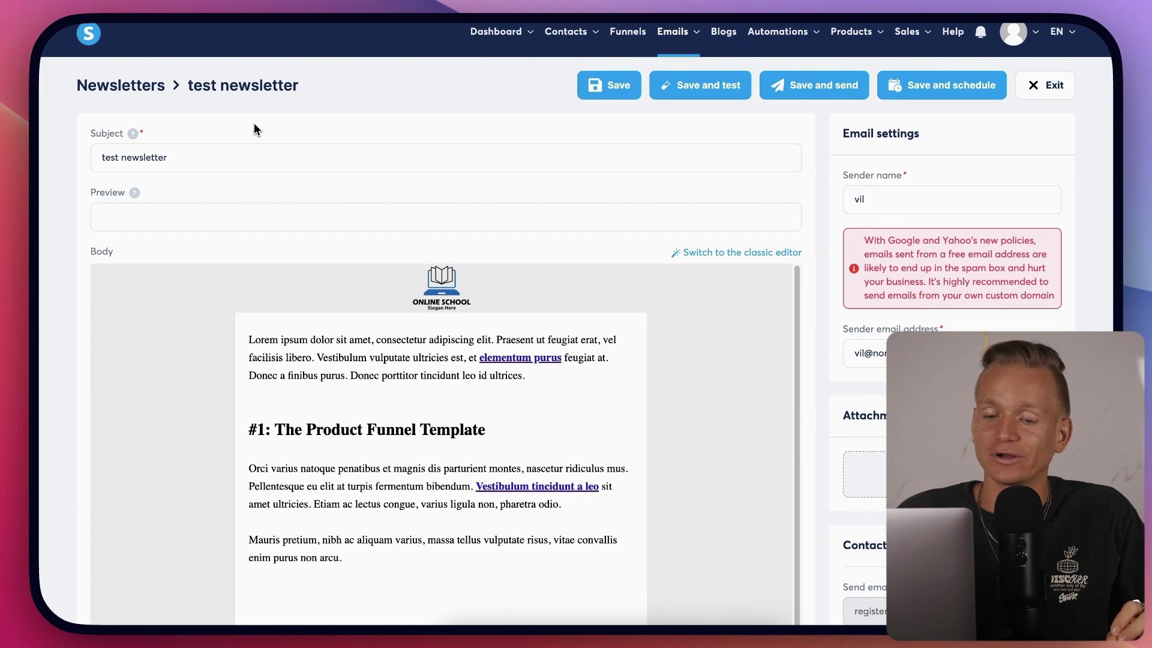
# Step: Look through the test newsletter's subject, email body and contacts settings
pyautogui.click(289, 158)
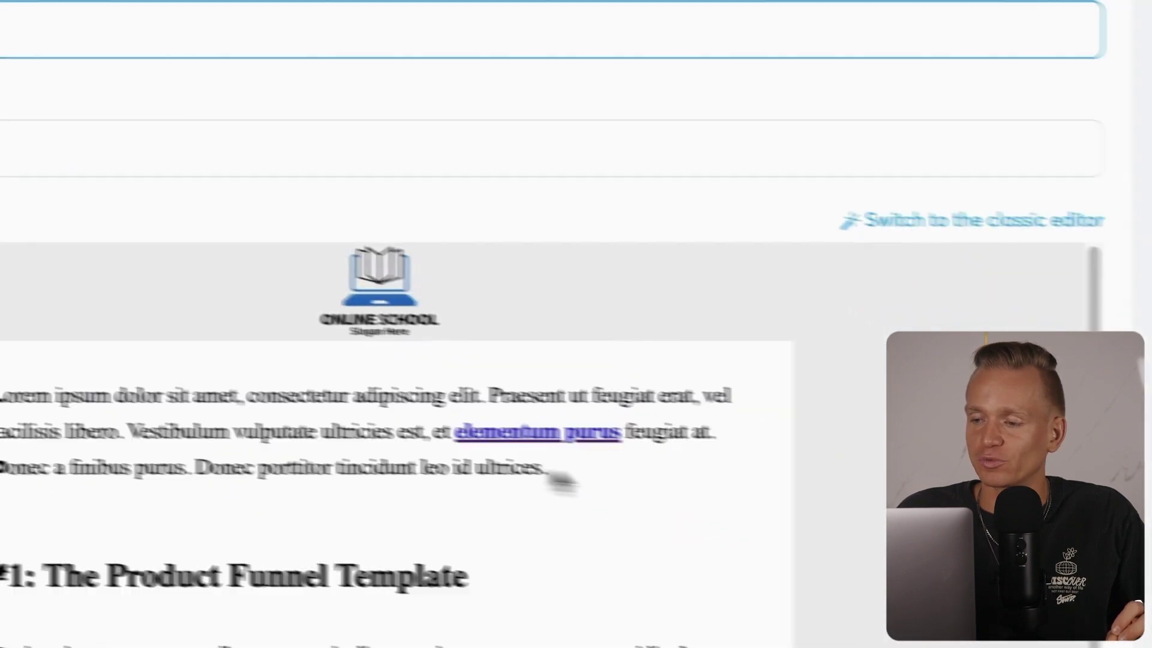
pyautogui.scroll(-15, 504, 474)
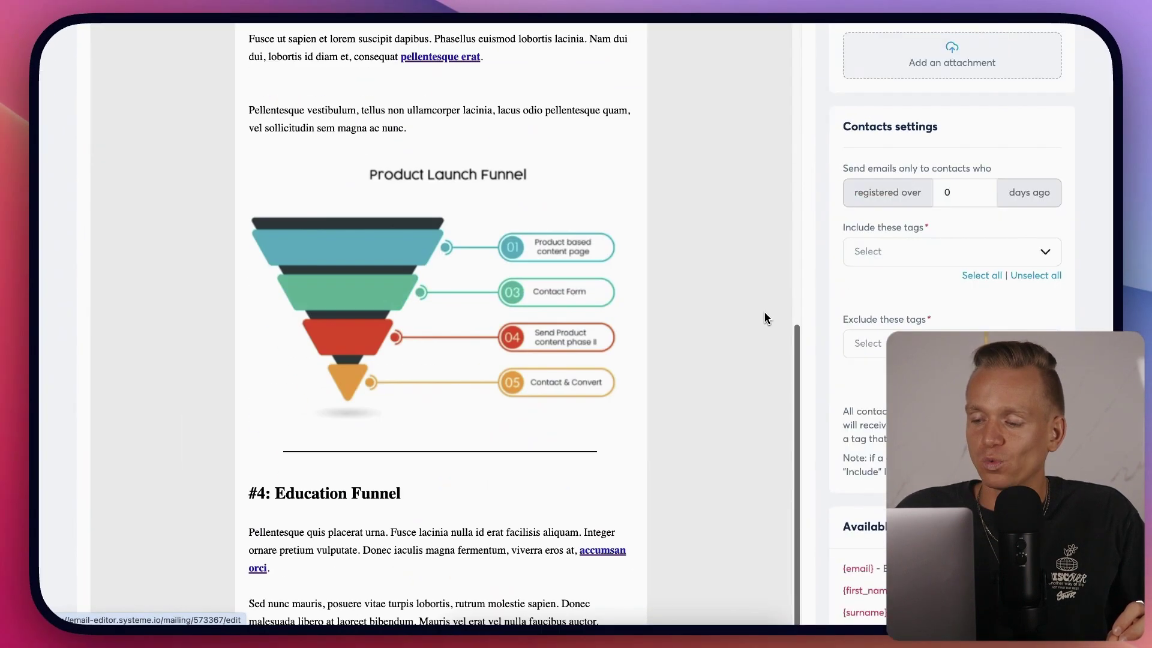
pyautogui.scroll(-10, 765, 317)
pyautogui.scroll(20, 749, 304)
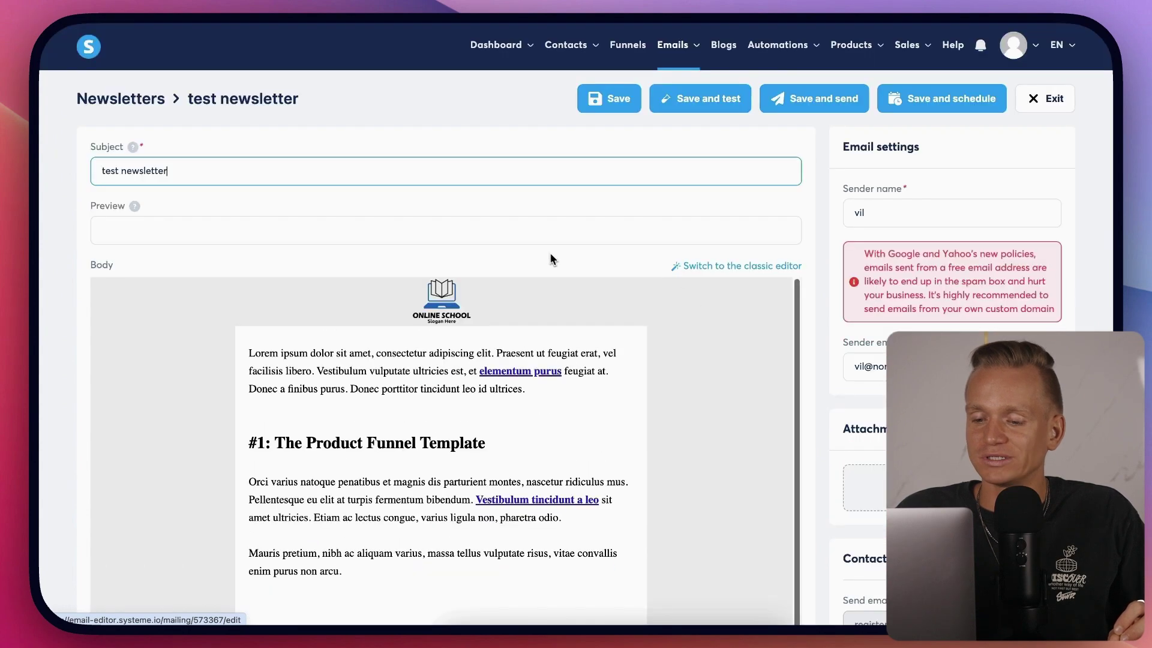
pyautogui.scroll(-2, 552, 259)
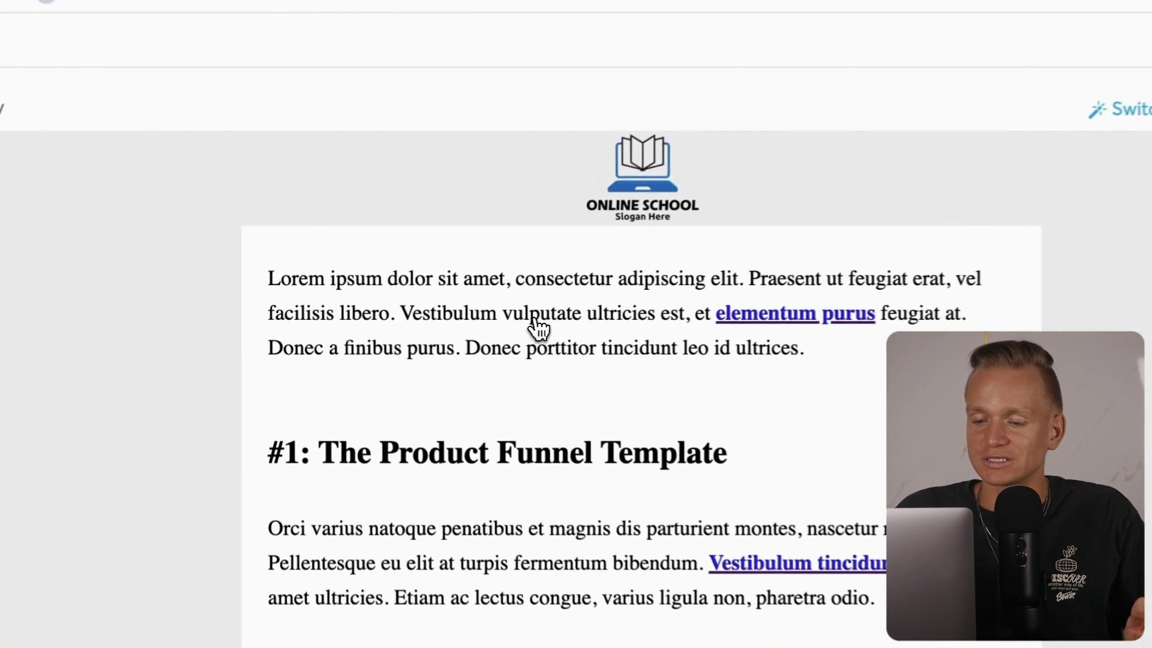
# Step: Open the newsletter body in the visual email editor and review its content elements and the full template
pyautogui.click(594, 337)
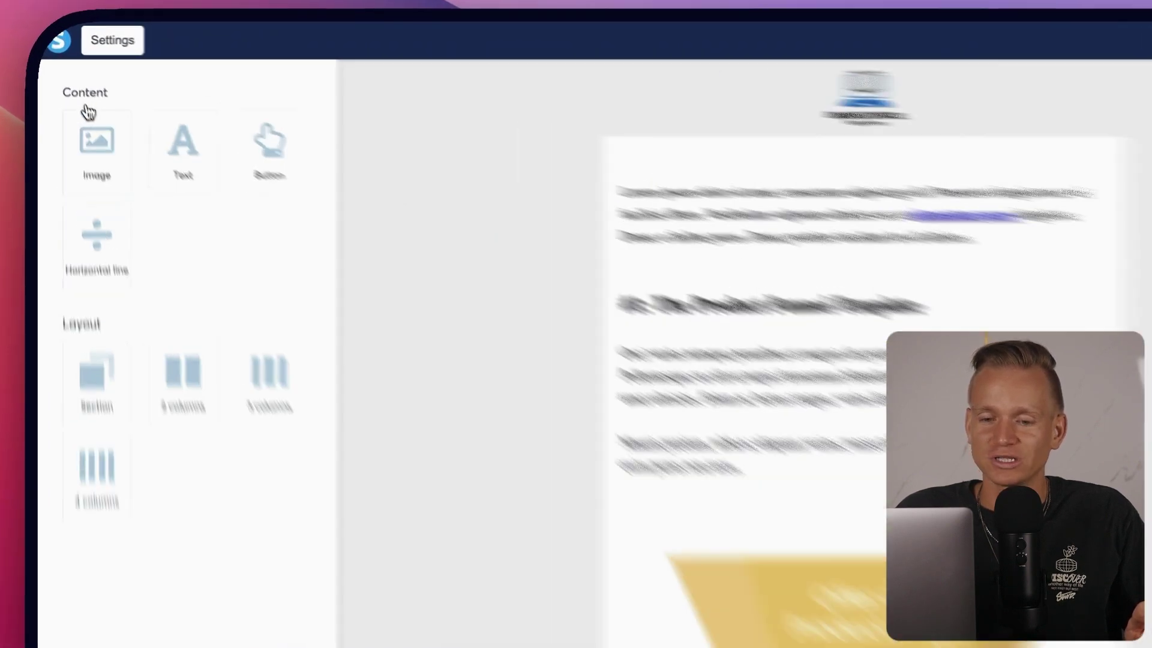
pyautogui.moveTo(59, 79); pyautogui.dragTo(76, 81)
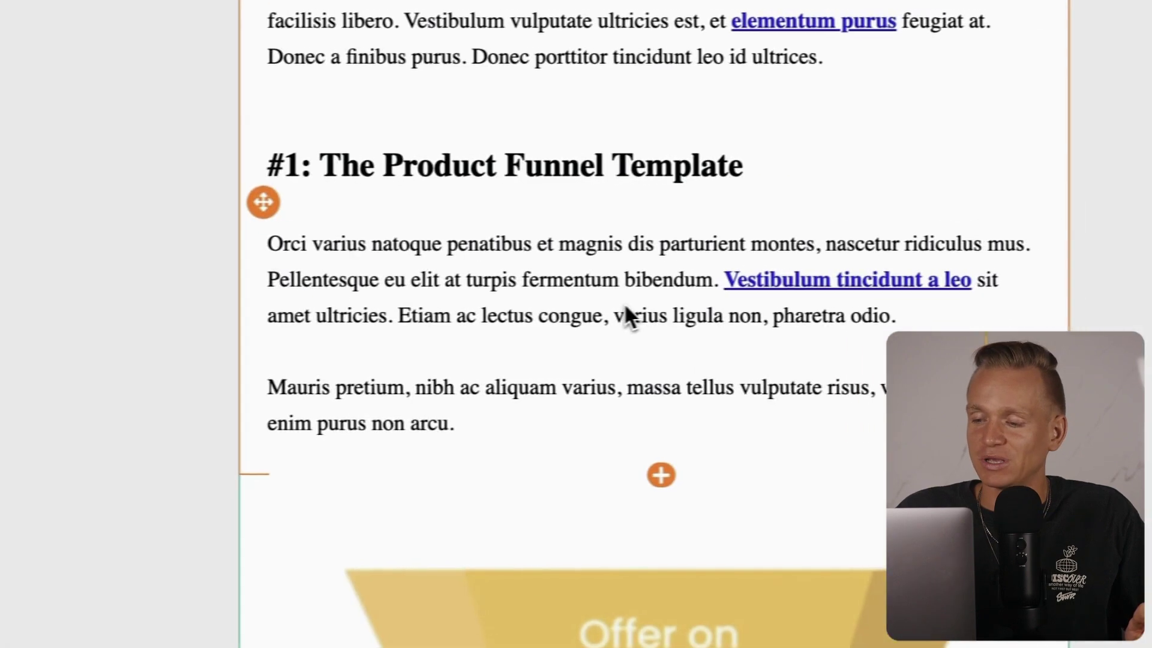
pyautogui.scroll(-20, 738, 360)
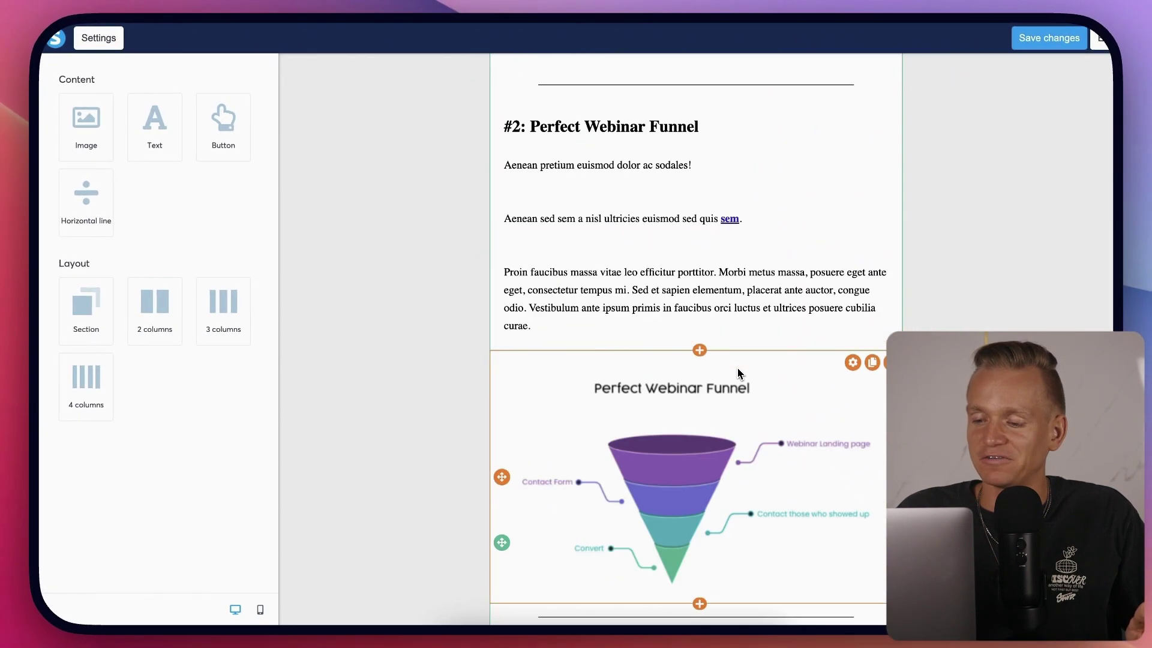
pyautogui.scroll(-2, 745, 372)
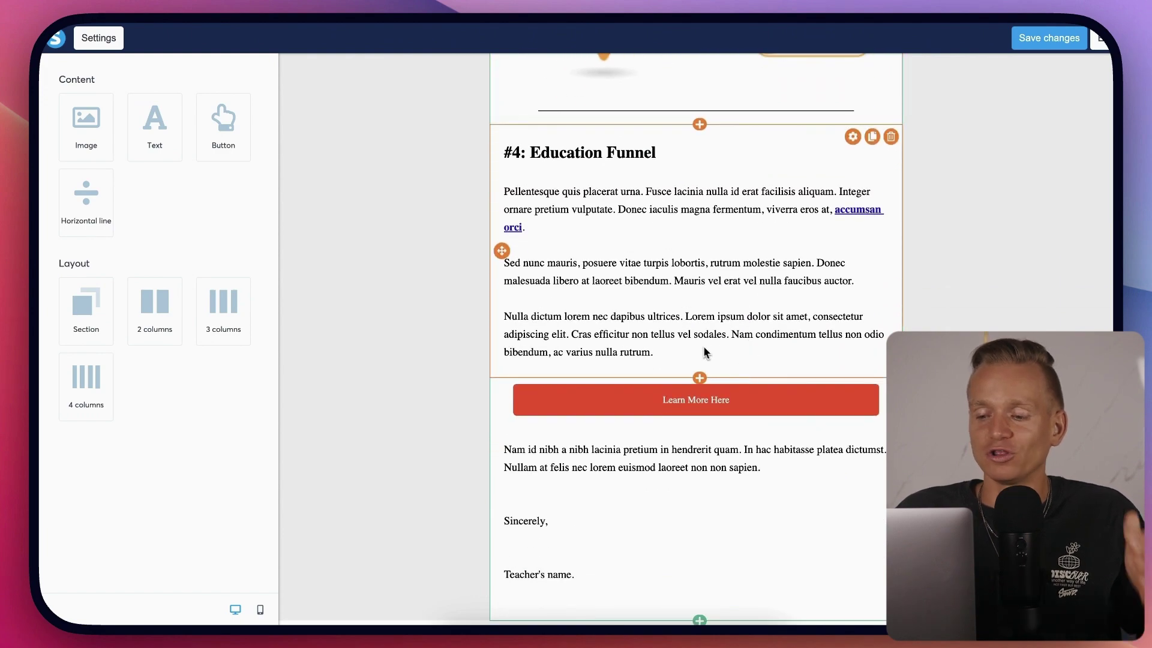
pyautogui.scroll(20, 707, 353)
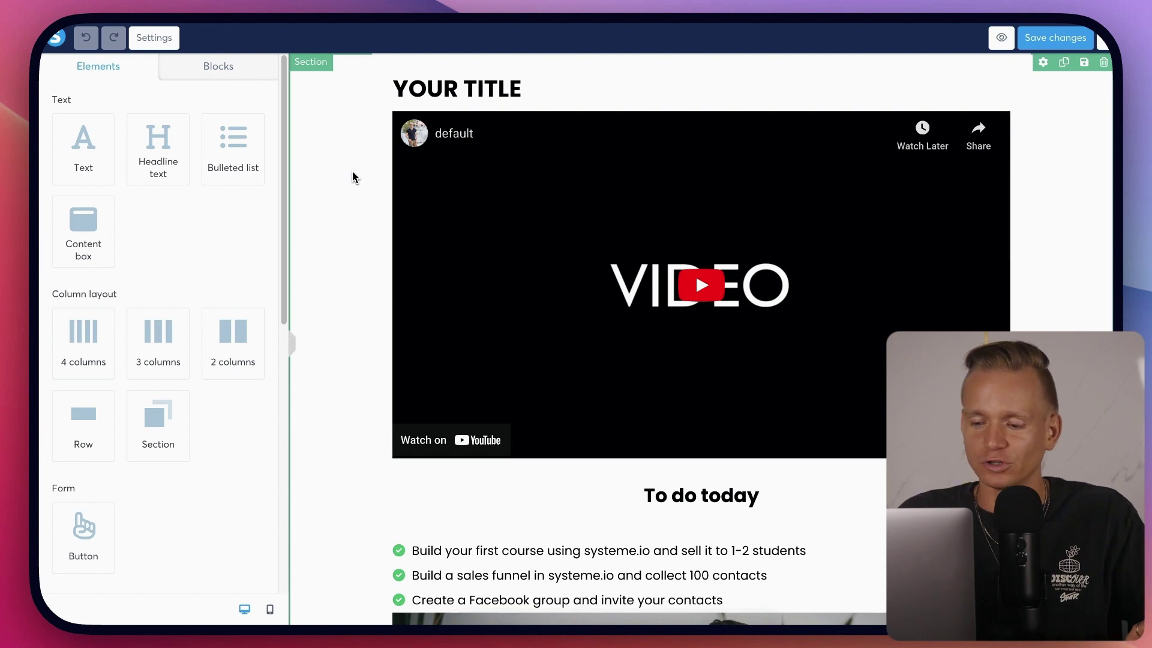
# Step: Look over the page with the video and the To do today list in the page editor
pyautogui.scroll(-5, 352, 172)
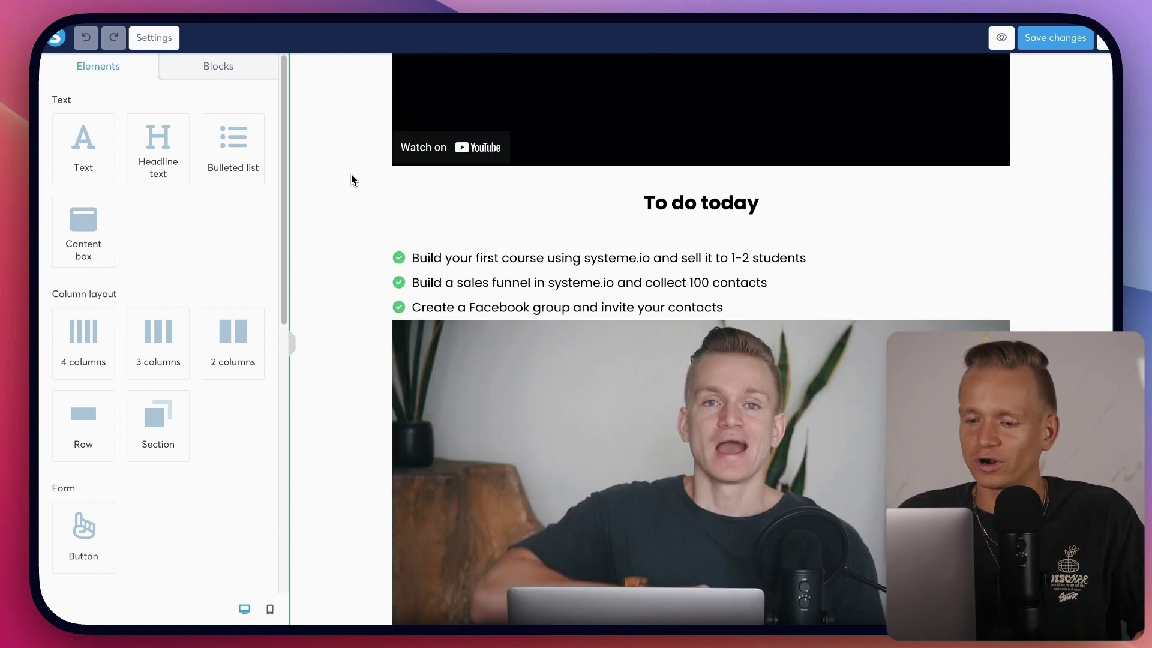
pyautogui.scroll(5, 352, 179)
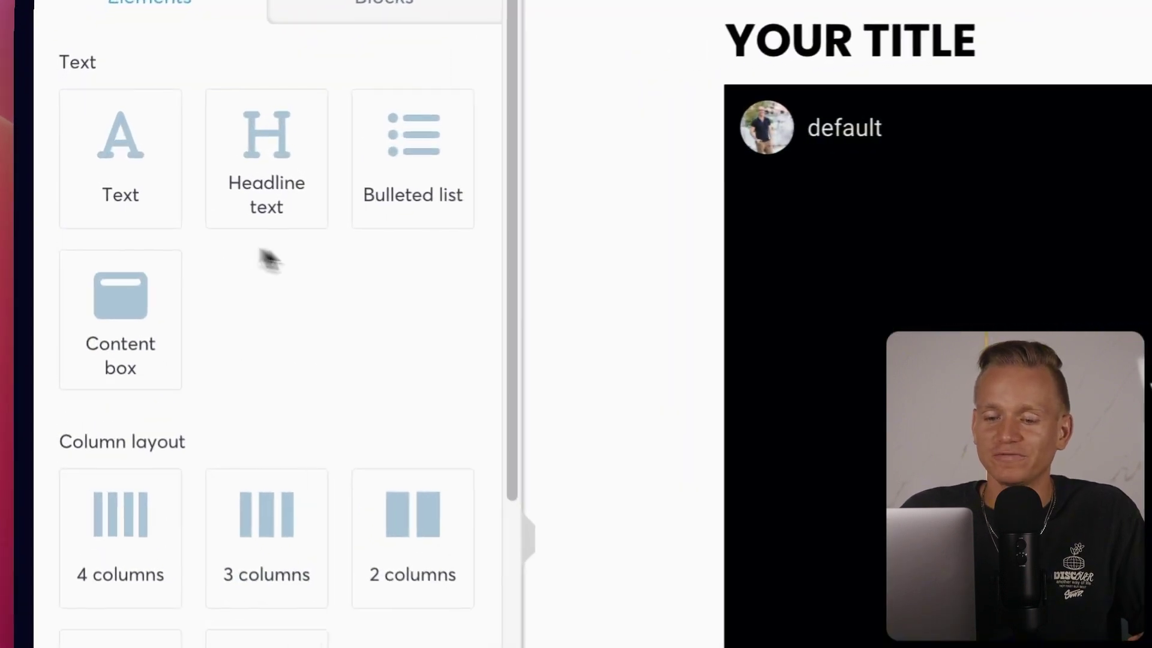
# Step: Try placing a Headline text element near the page's video, and look through the available layout, media, social and other elements
pyautogui.moveTo(282, 200); pyautogui.dragTo(638, 446)
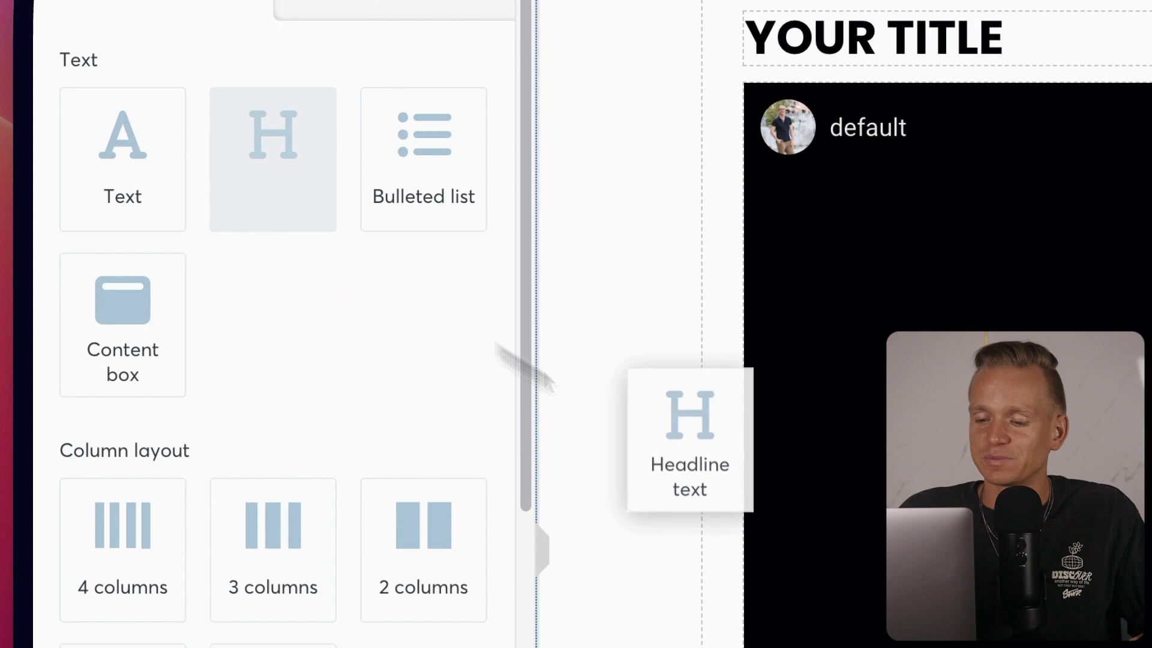
pyautogui.moveTo(957, 600); pyautogui.dragTo(980, 588)
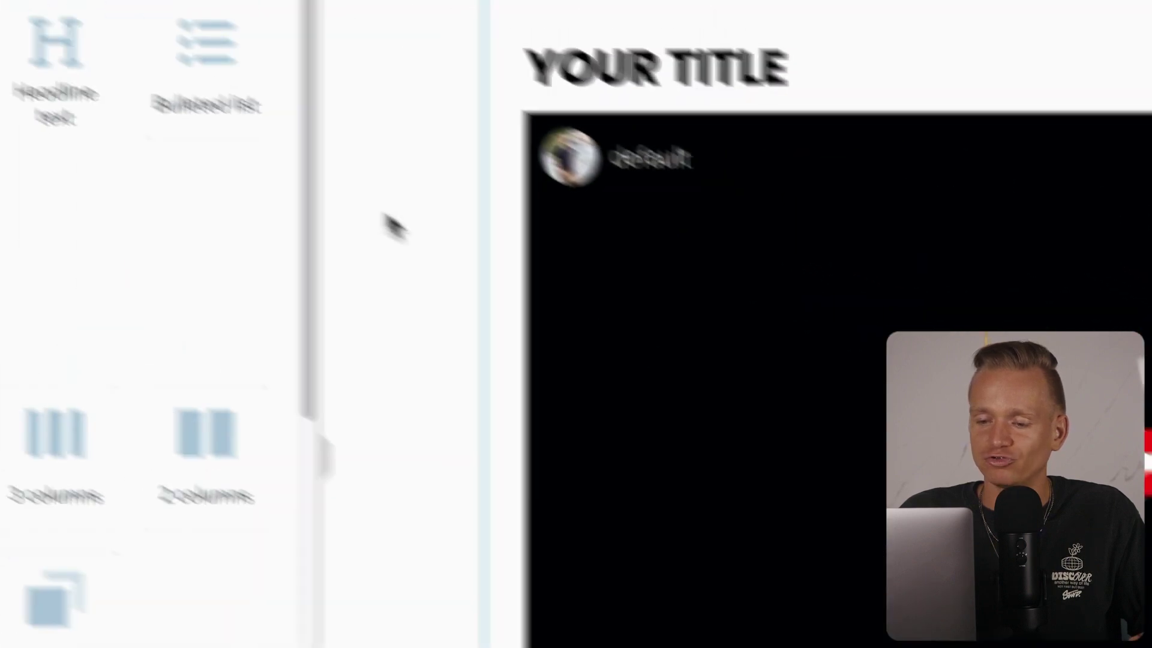
pyautogui.scroll(-3, 105, 408)
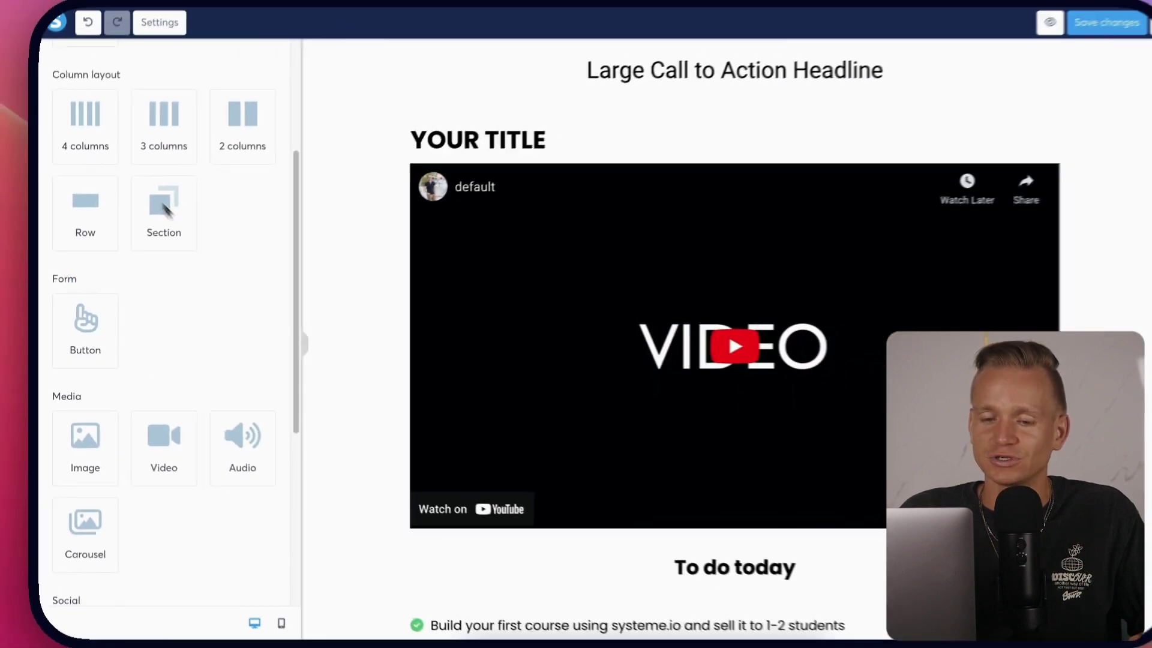
pyautogui.scroll(-5, 126, 223)
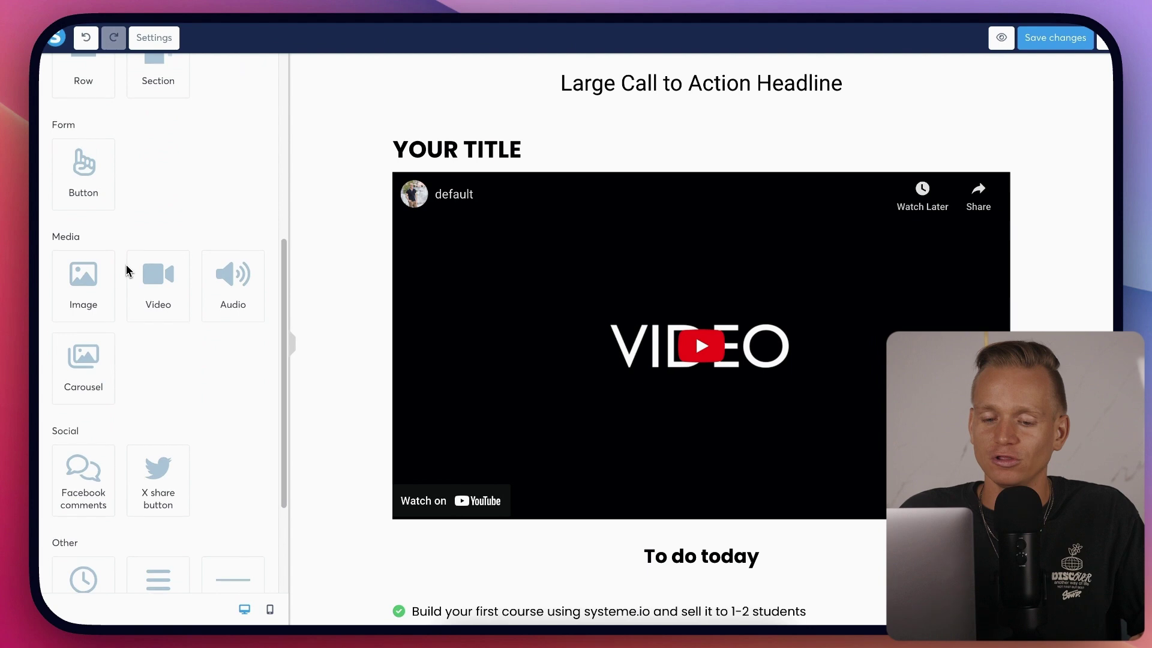
pyautogui.scroll(-3, 127, 272)
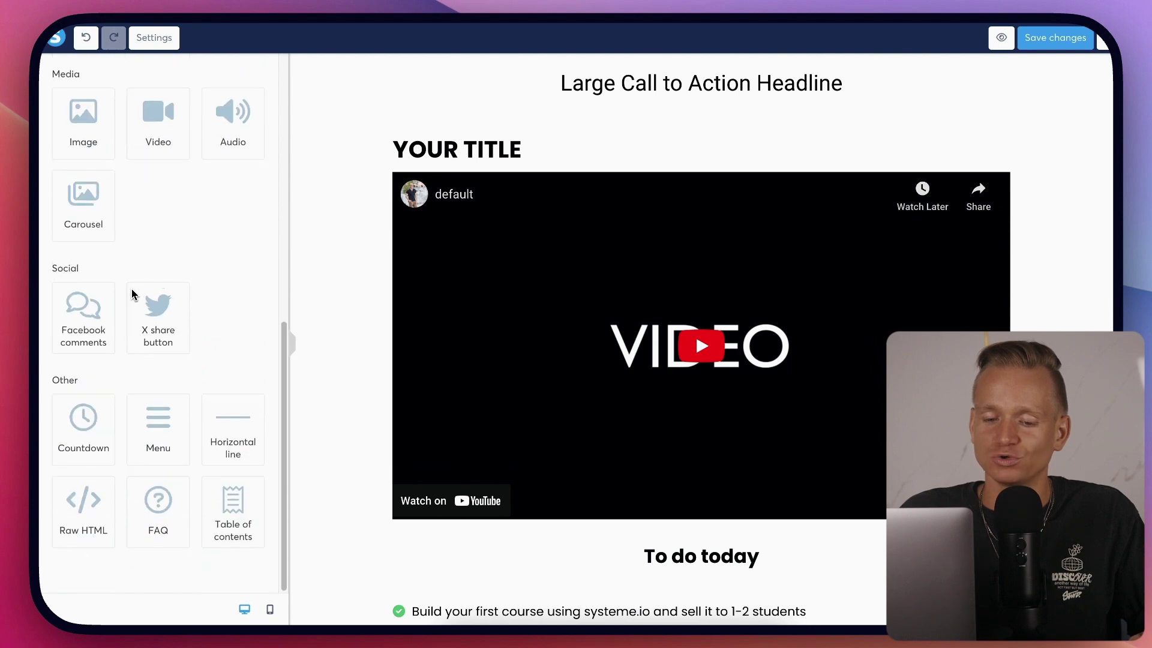
pyautogui.scroll(10, 192, 438)
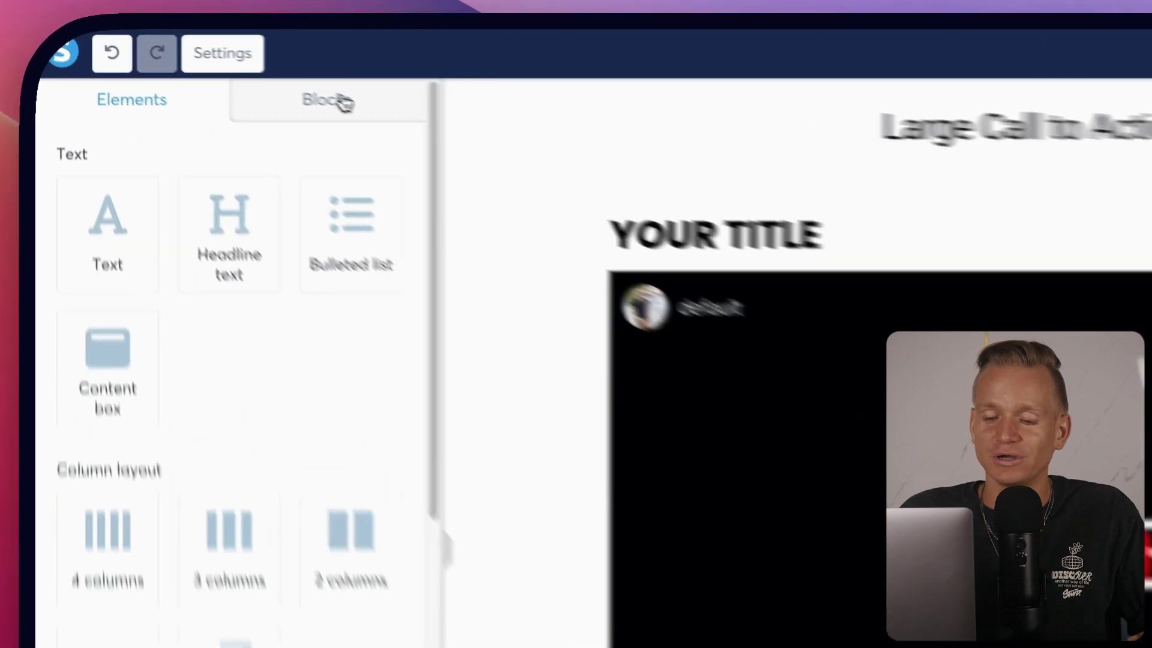
# Step: Browse the ready-made Features section blocks available for the page without adding one
pyautogui.click(228, 69)
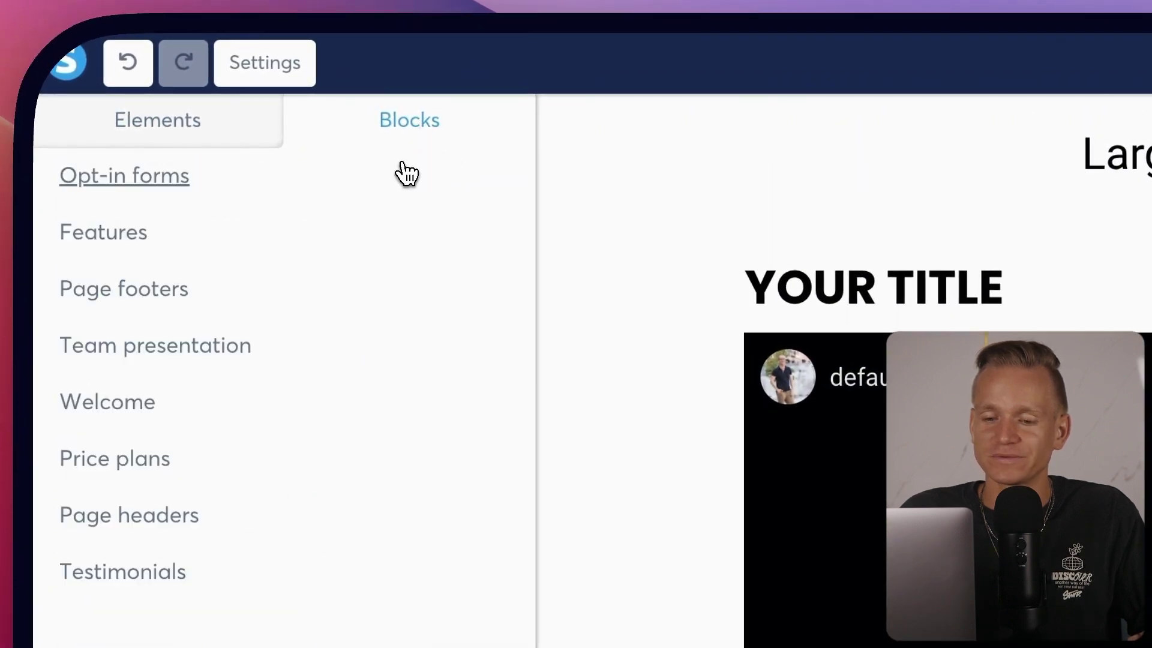
pyautogui.click(137, 237)
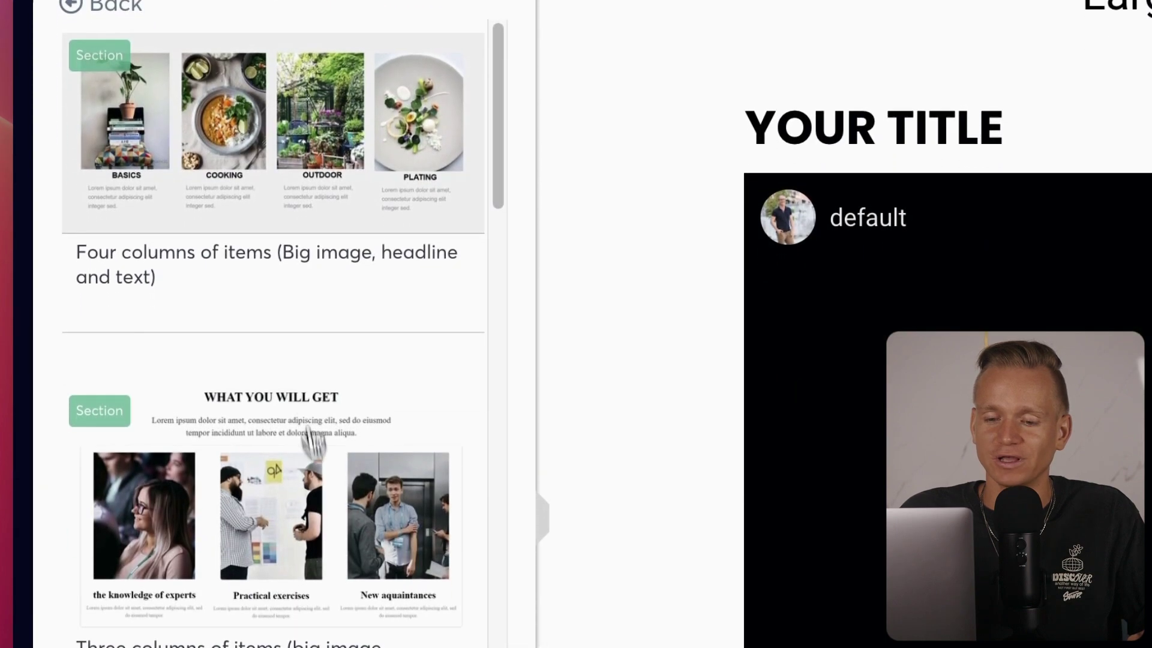
pyautogui.scroll(-5, 270, 360)
pyautogui.scroll(-10, 310, 403)
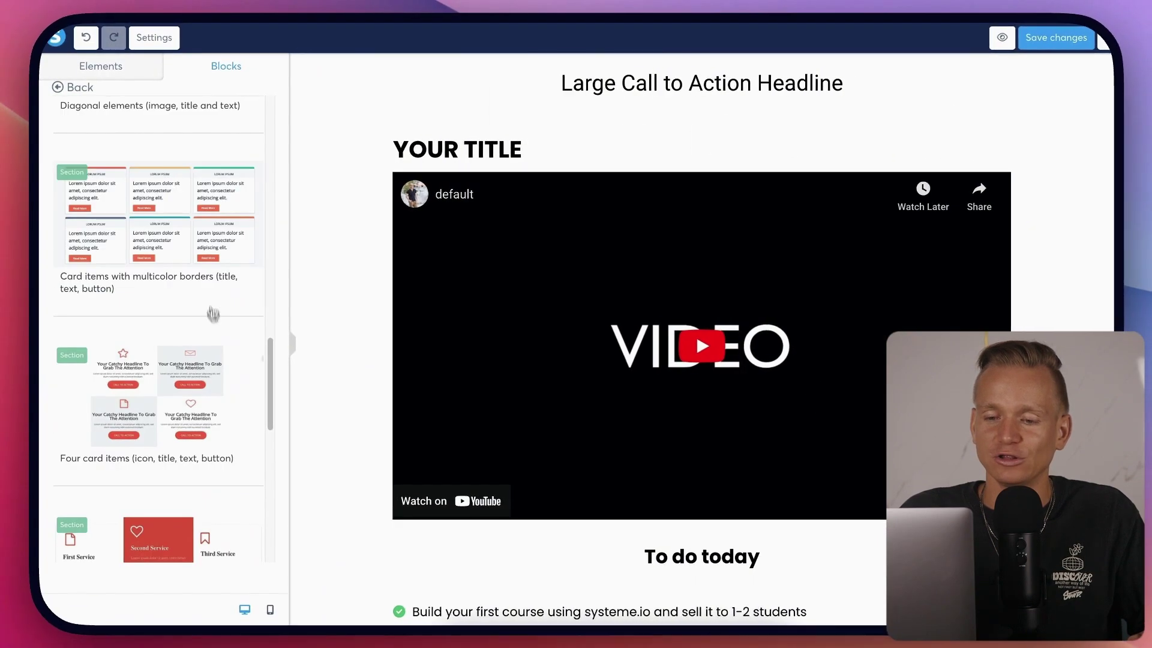
pyautogui.scroll(-10, 209, 276)
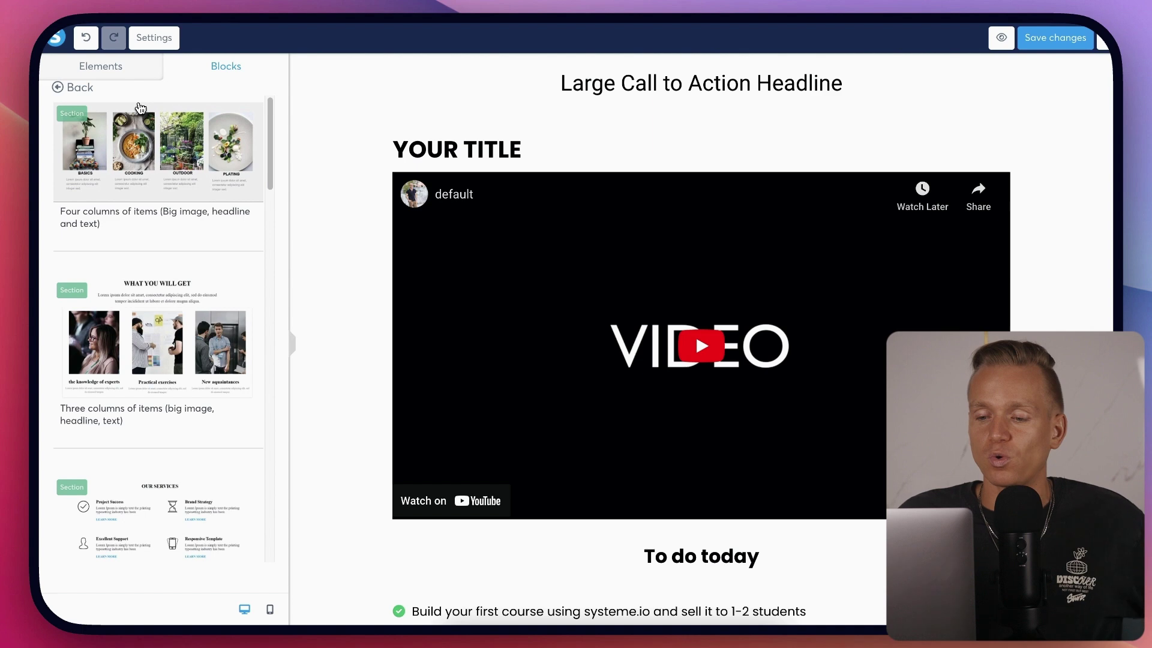
# Step: Look through the page's content from the top video and To do today list down to the Helpful Resources box
pyautogui.scroll(-4, 811, 177)
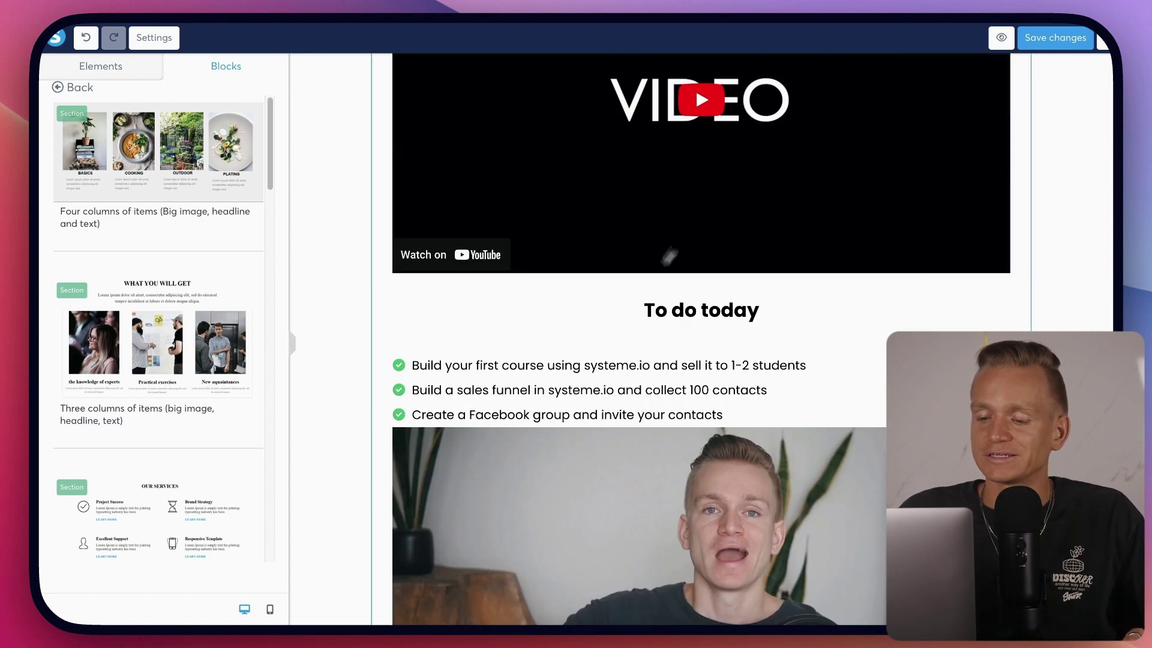
pyautogui.scroll(-1, 744, 372)
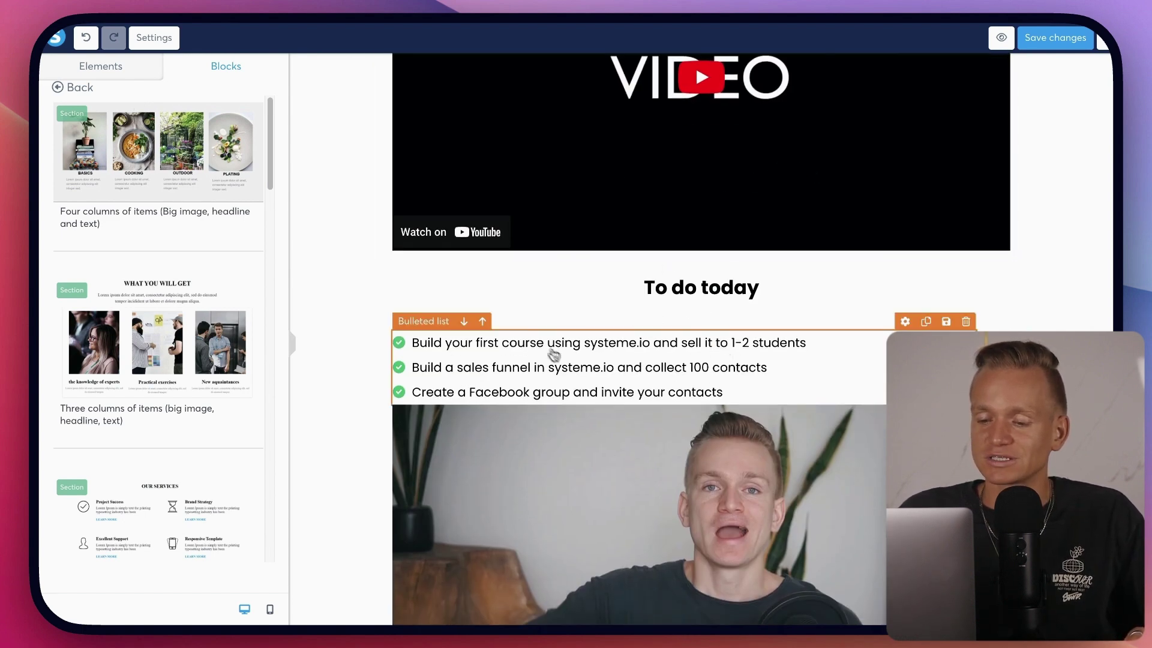
pyautogui.scroll(-5, 599, 360)
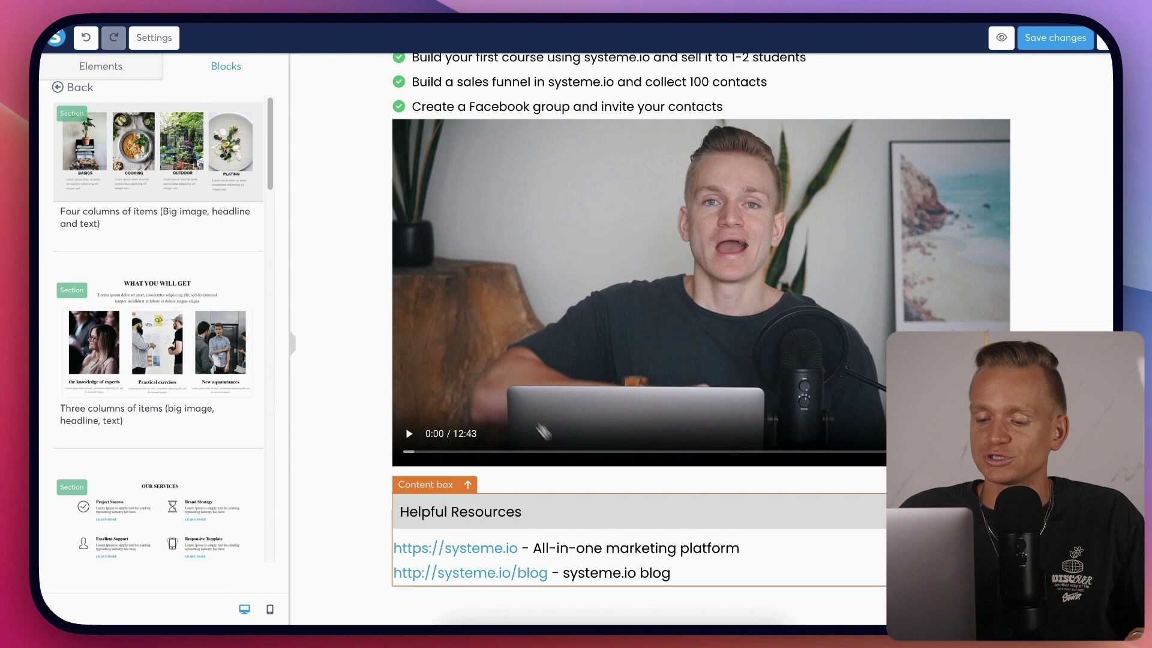
pyautogui.scroll(9, 660, 288)
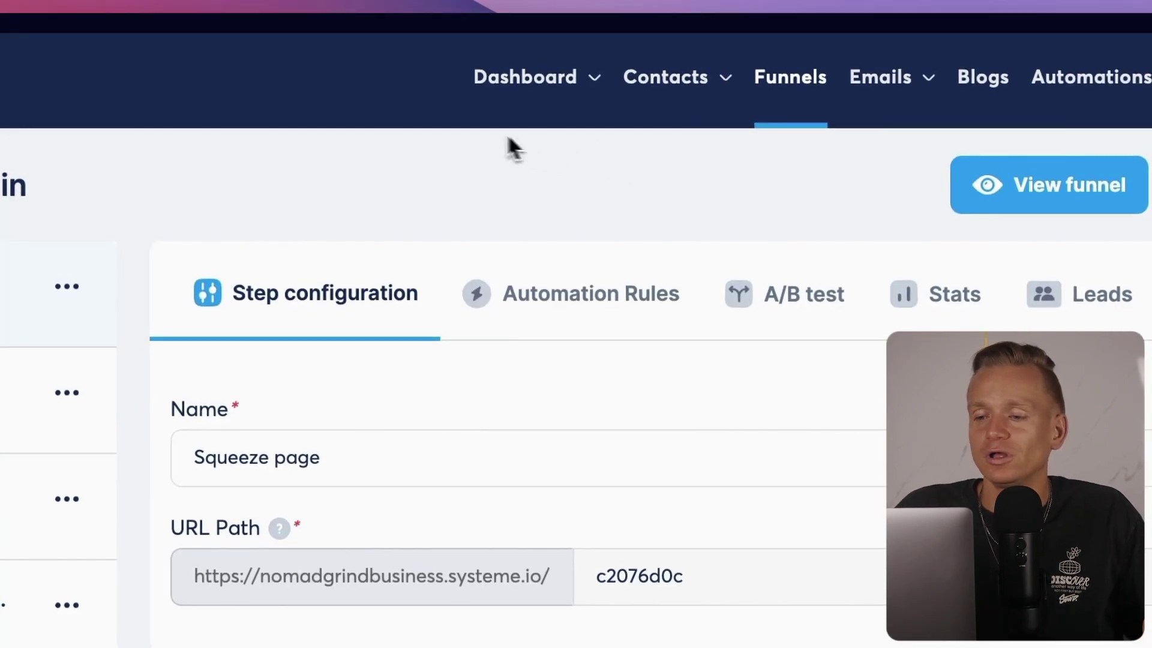
# Step: Open the Marketplace and look through the listed offers with their categories and commission rates
pyautogui.moveTo(552, 83)
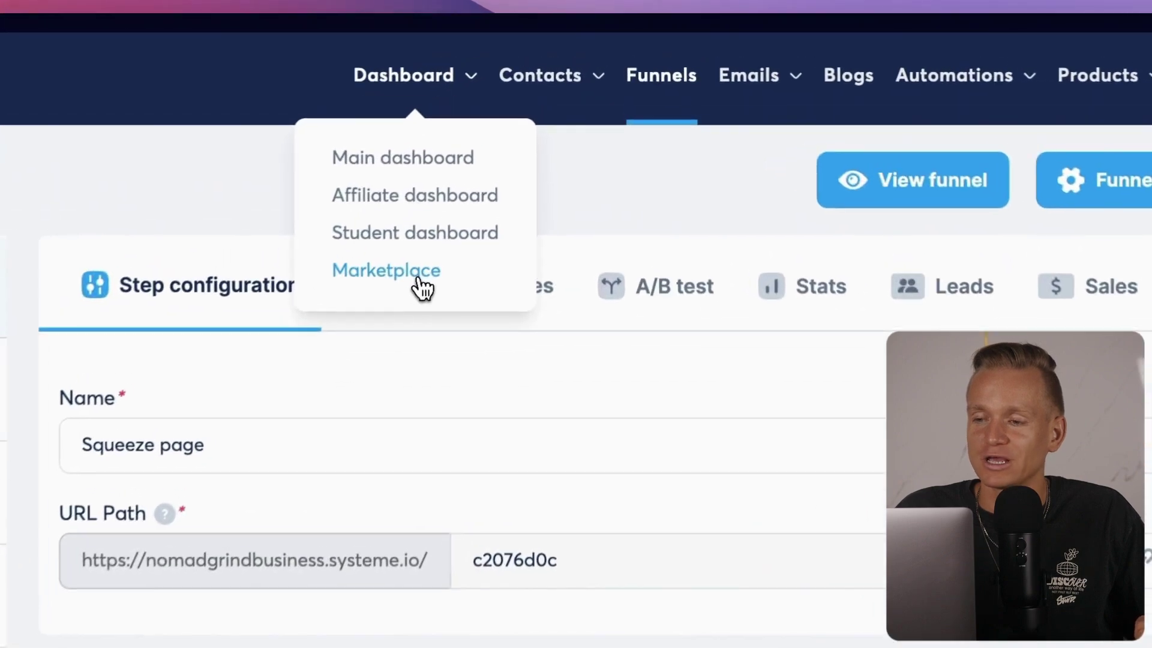
pyautogui.click(503, 148)
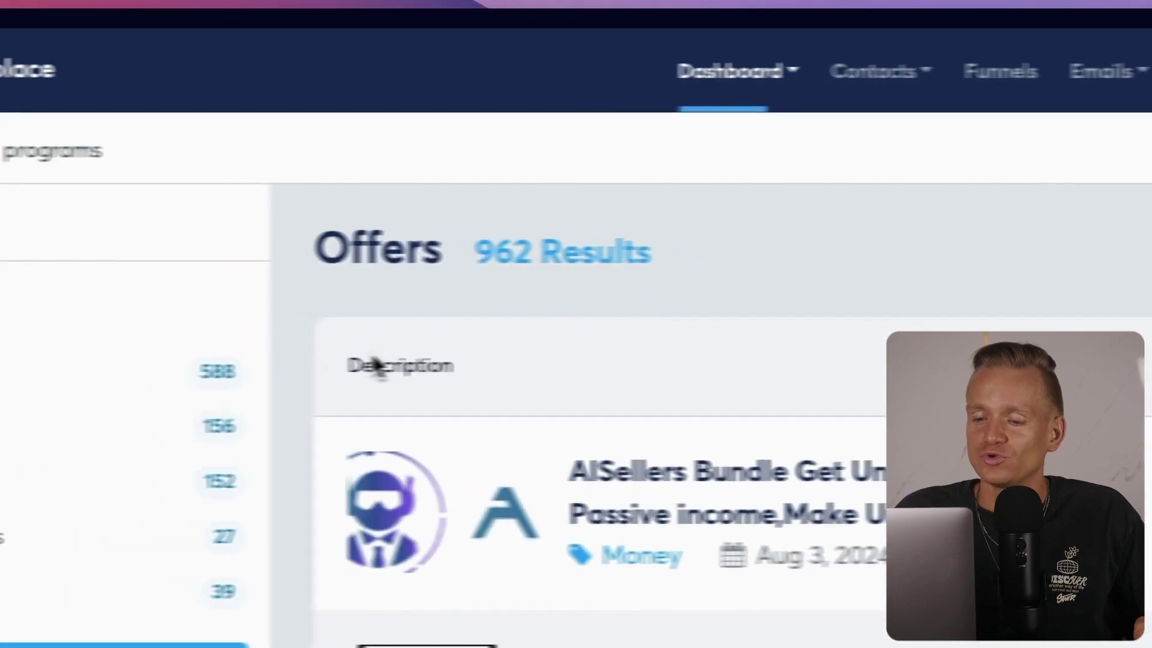
pyautogui.scroll(-10, 702, 414)
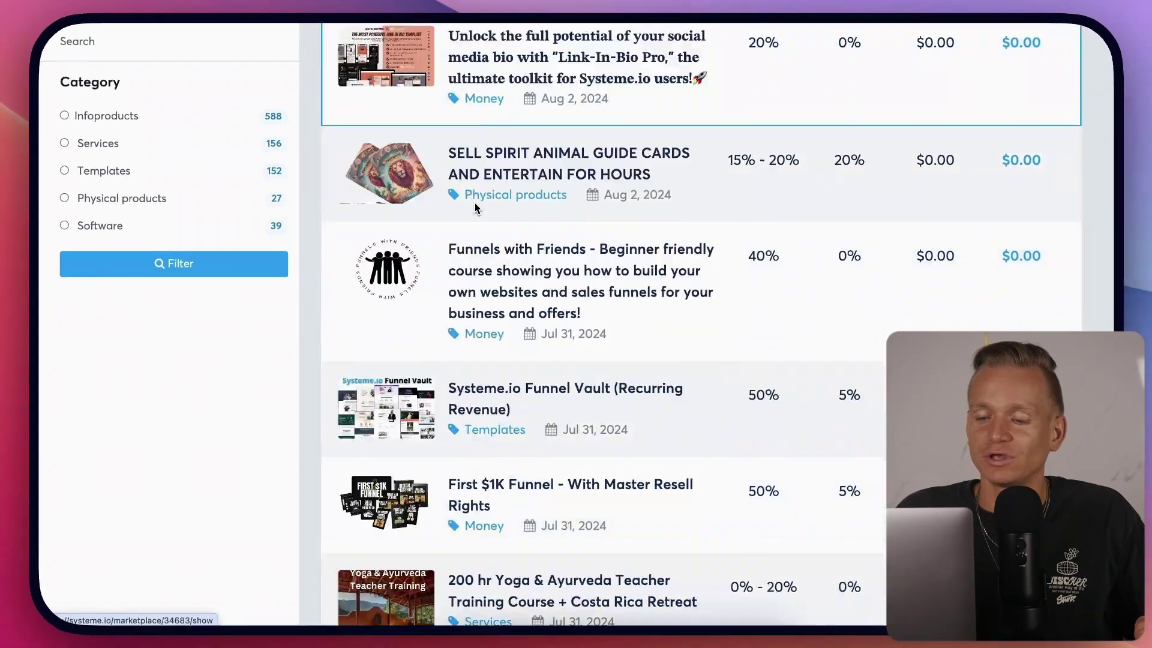
pyautogui.scroll(-2, 474, 203)
pyautogui.scroll(12, 476, 205)
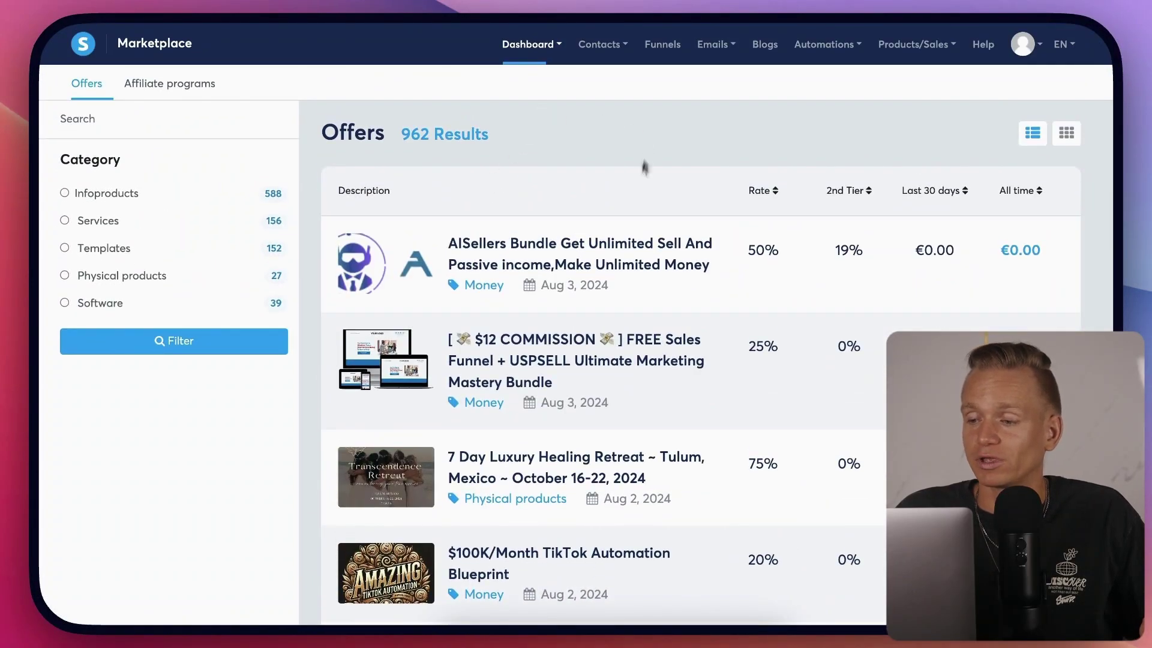
pyautogui.moveTo(593, 53)
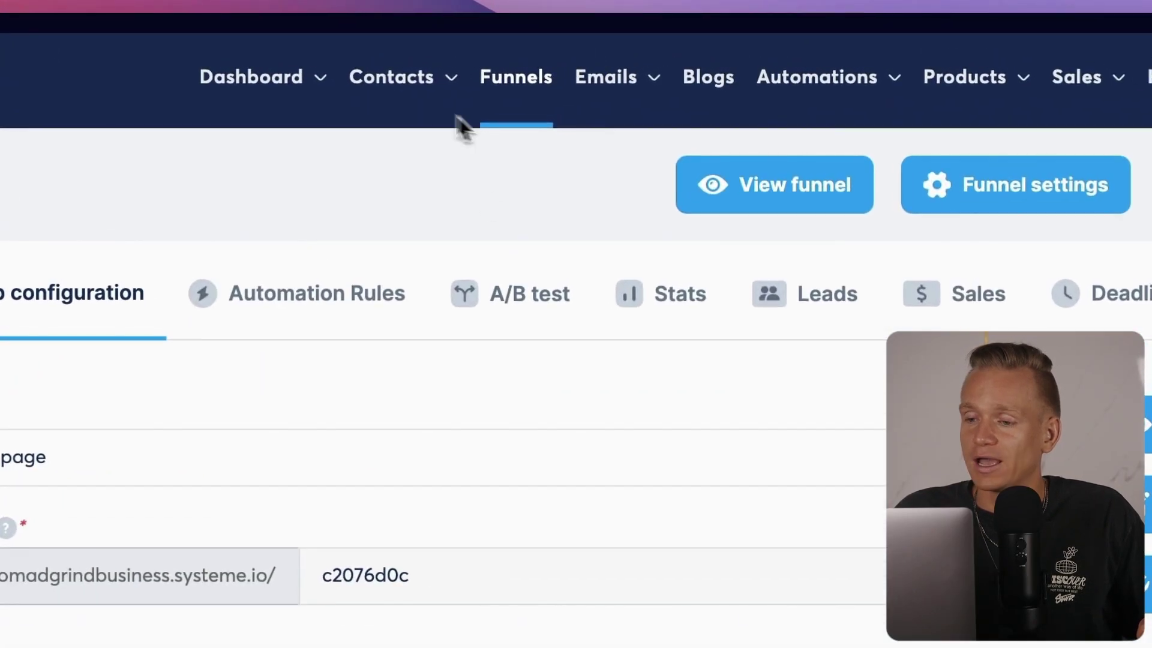
pyautogui.moveTo(404, 89)
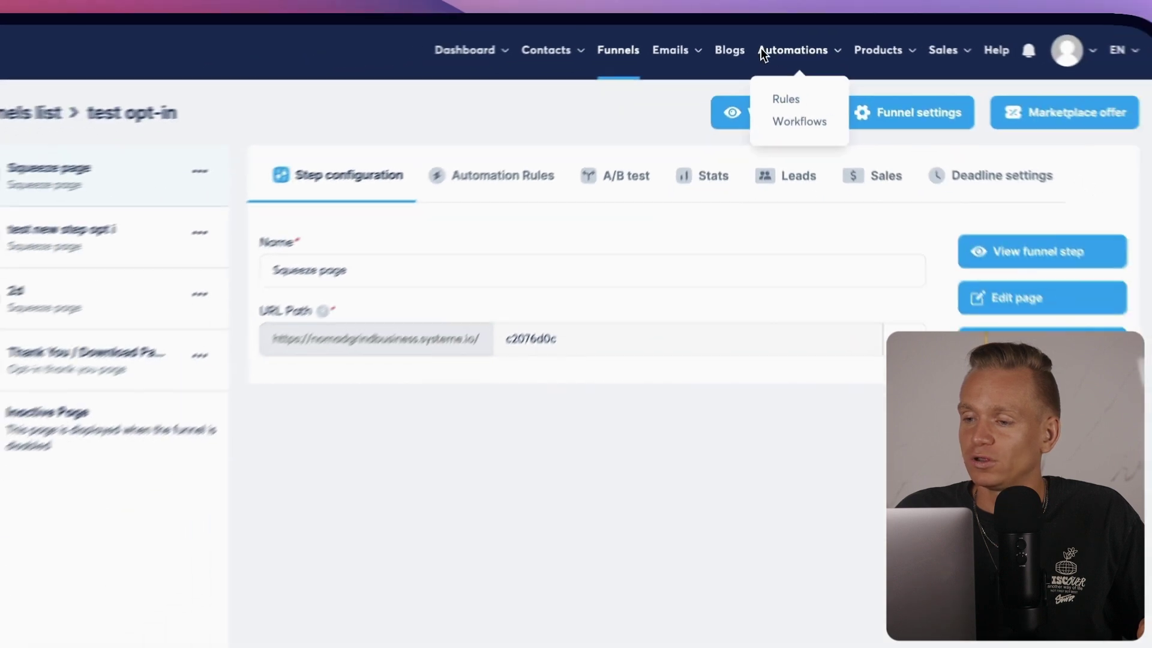
pyautogui.moveTo(662, 154)
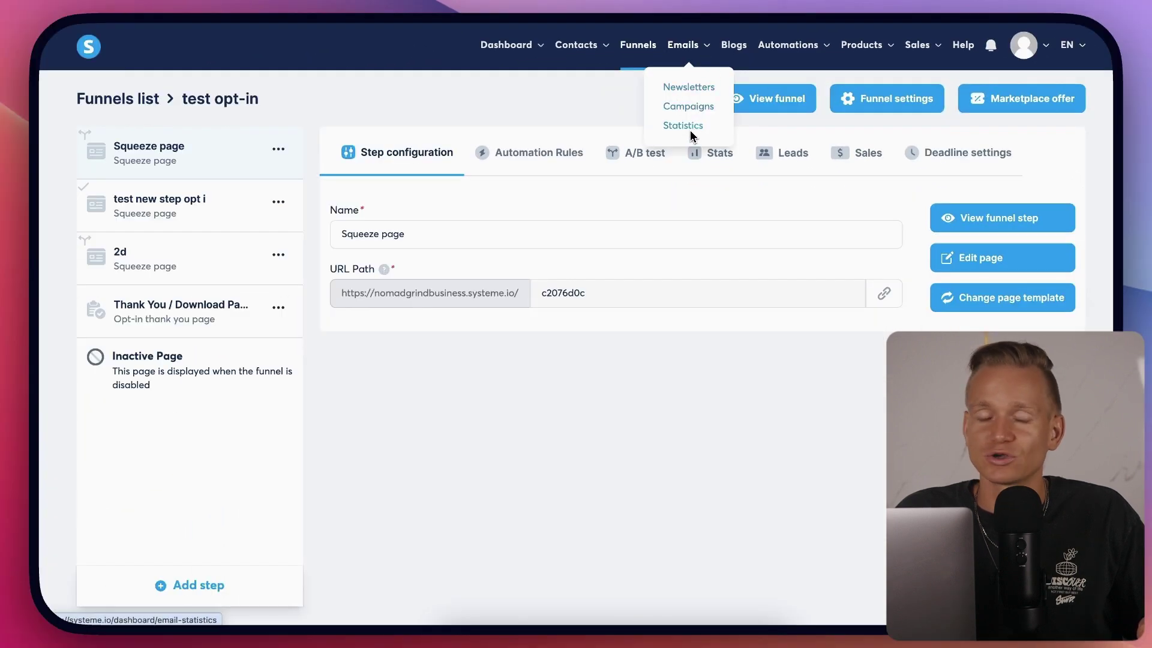
pyautogui.moveTo(812, 54)
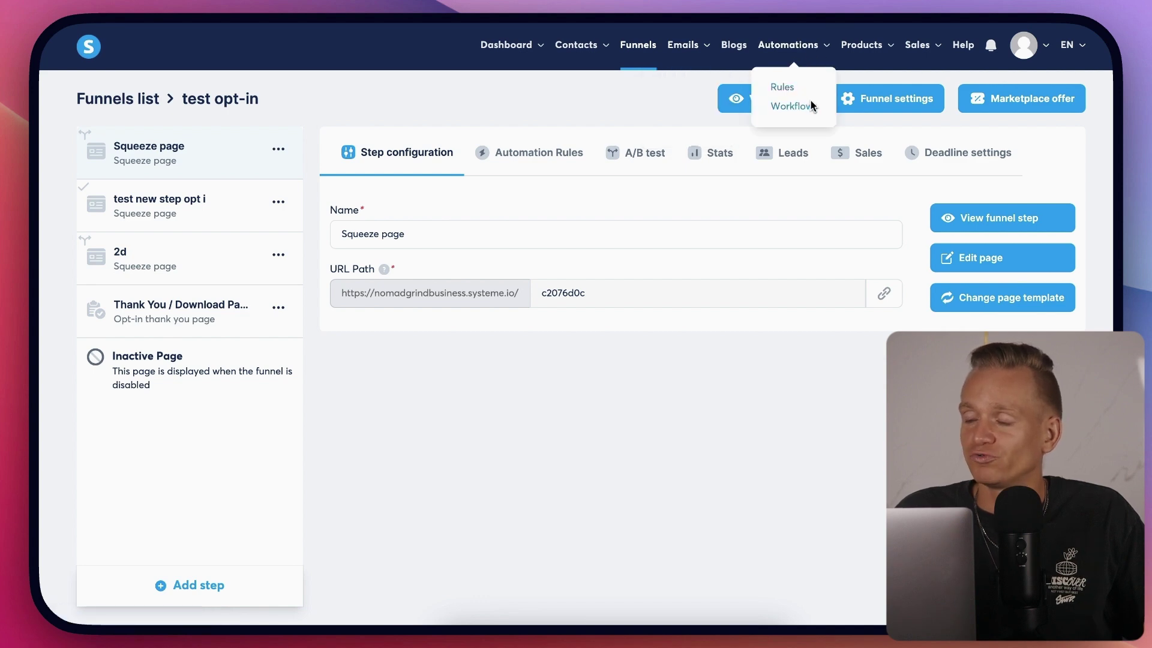
pyautogui.moveTo(884, 45)
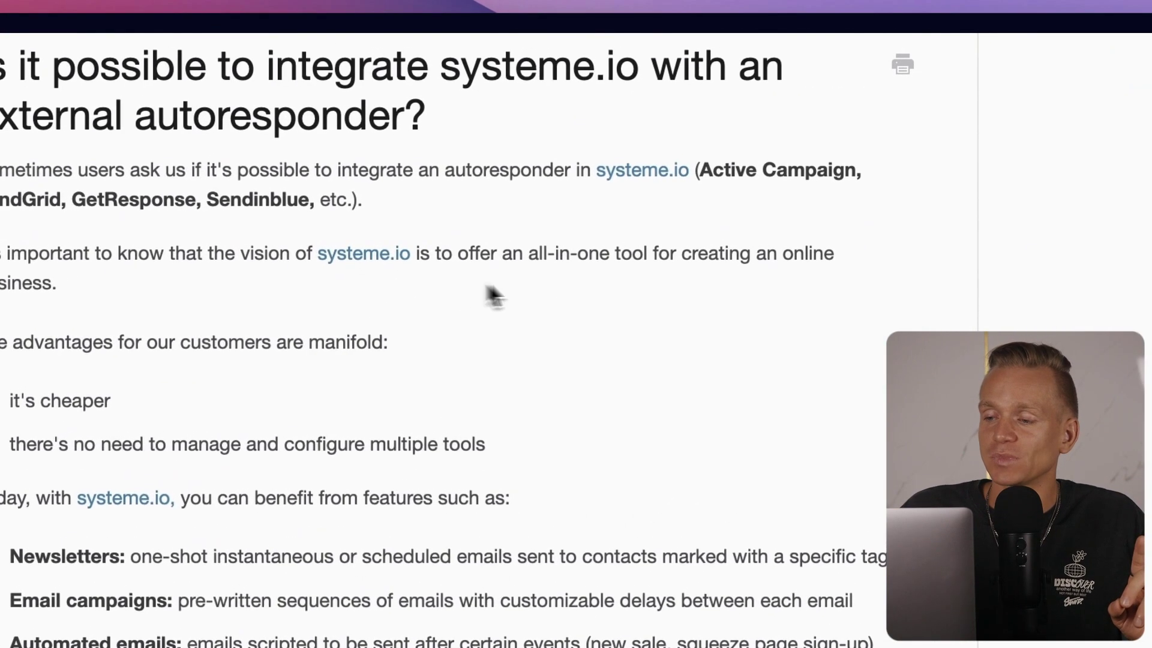
# Step: Read the help article on integrating an external autoresponder, including its email features, example workflow and integration options
pyautogui.moveTo(527, 257); pyautogui.dragTo(823, 298)
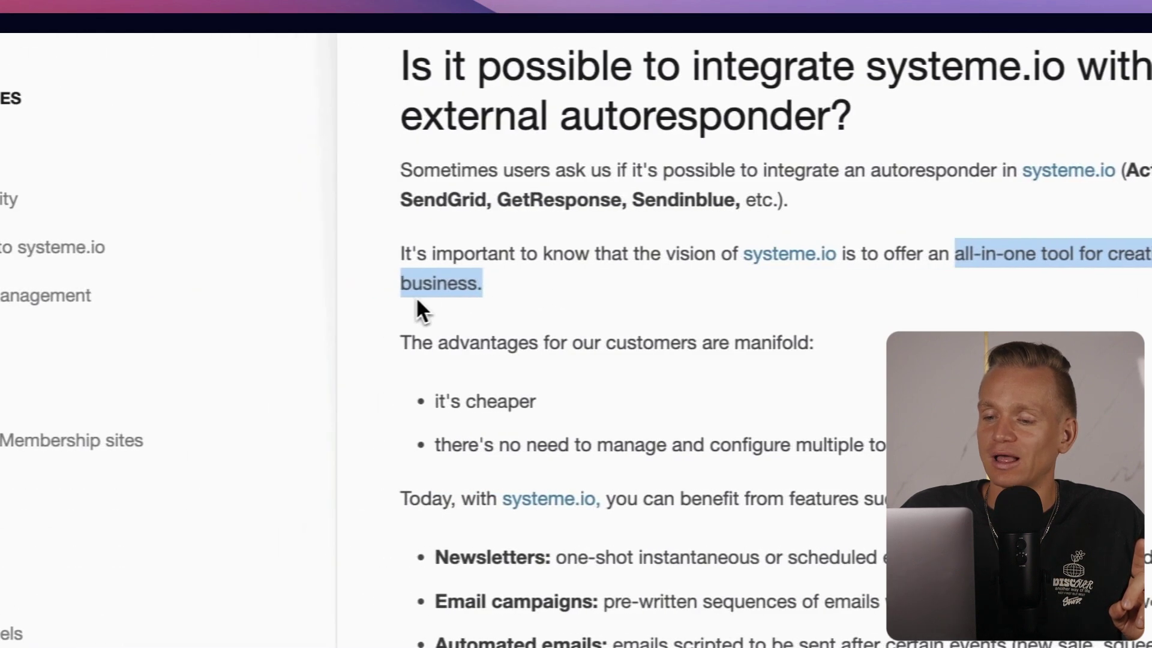
pyautogui.click(479, 294)
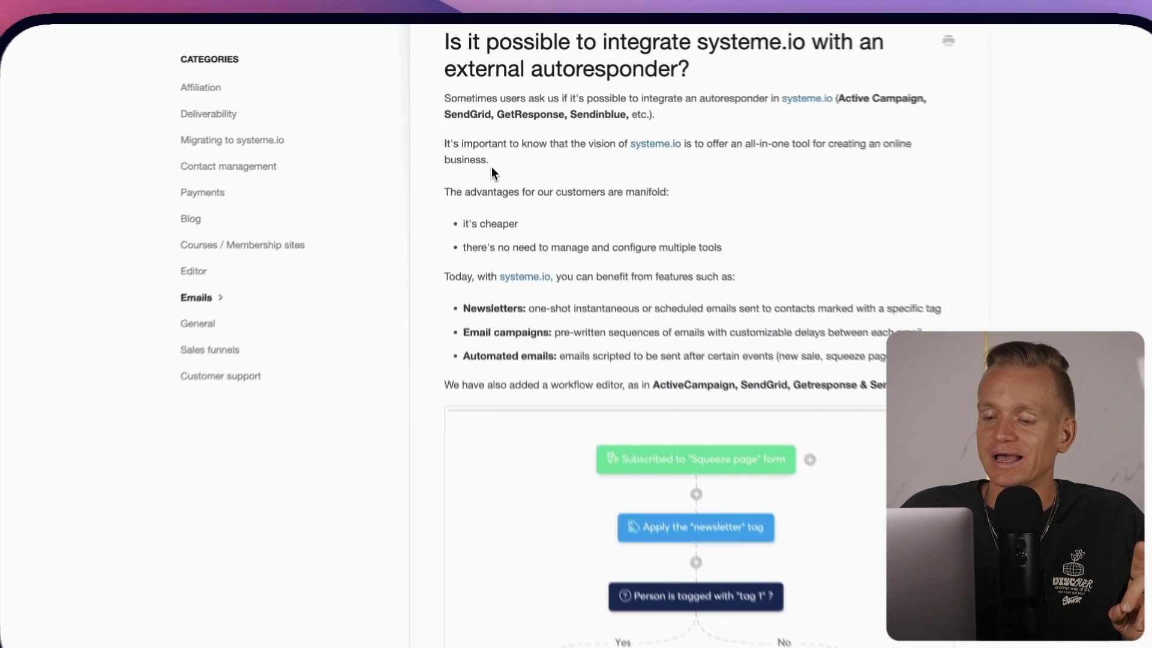
pyautogui.scroll(-3, 693, 223)
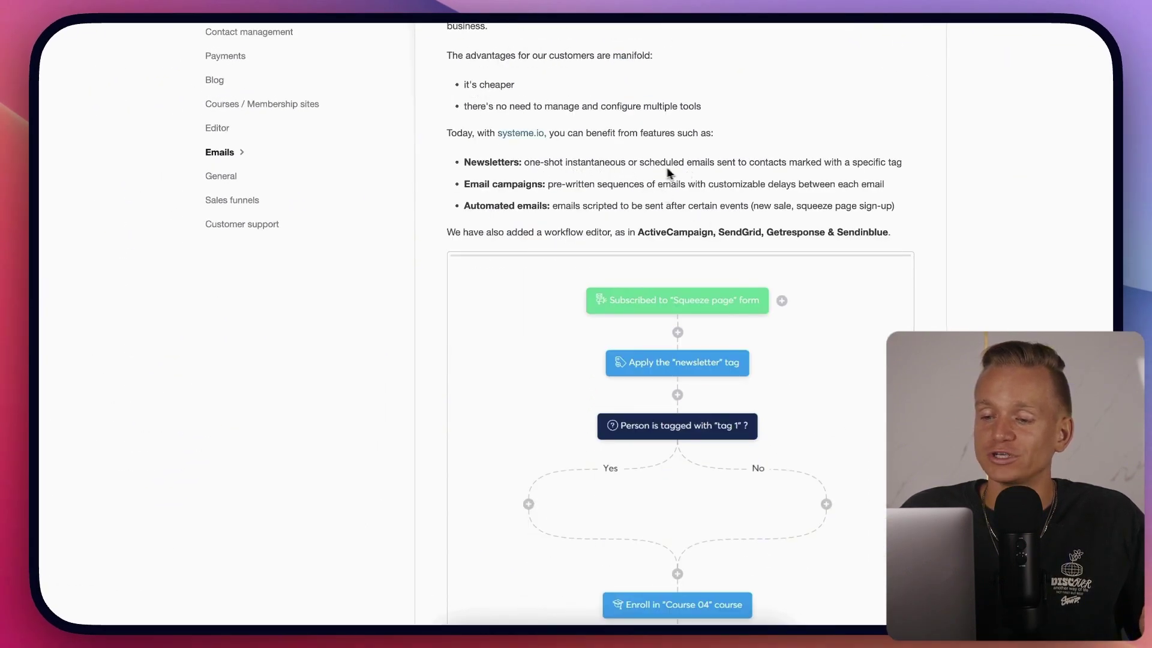
pyautogui.moveTo(466, 163); pyautogui.dragTo(520, 166)
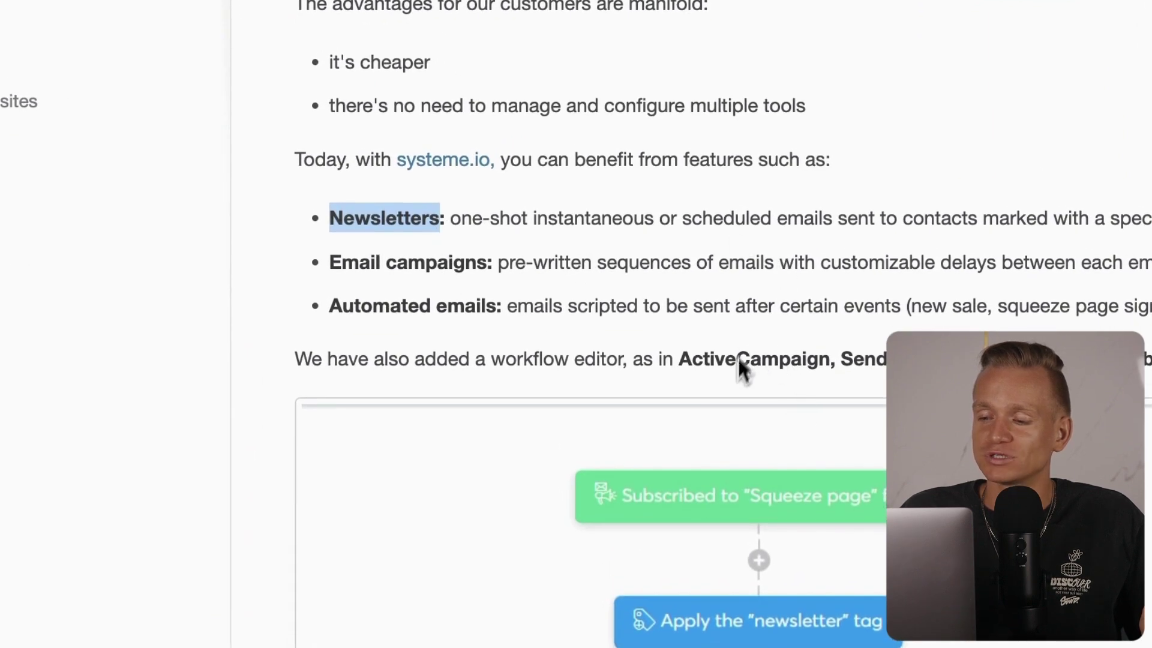
pyautogui.scroll(-10, 660, 243)
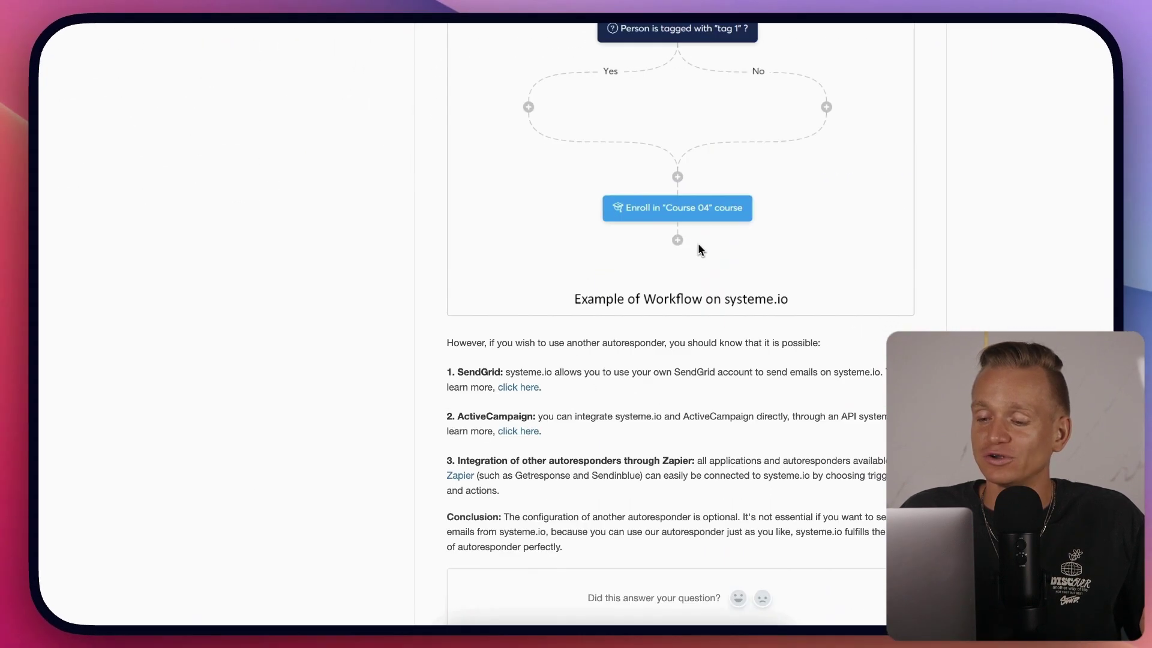
pyautogui.scroll(-4, 699, 246)
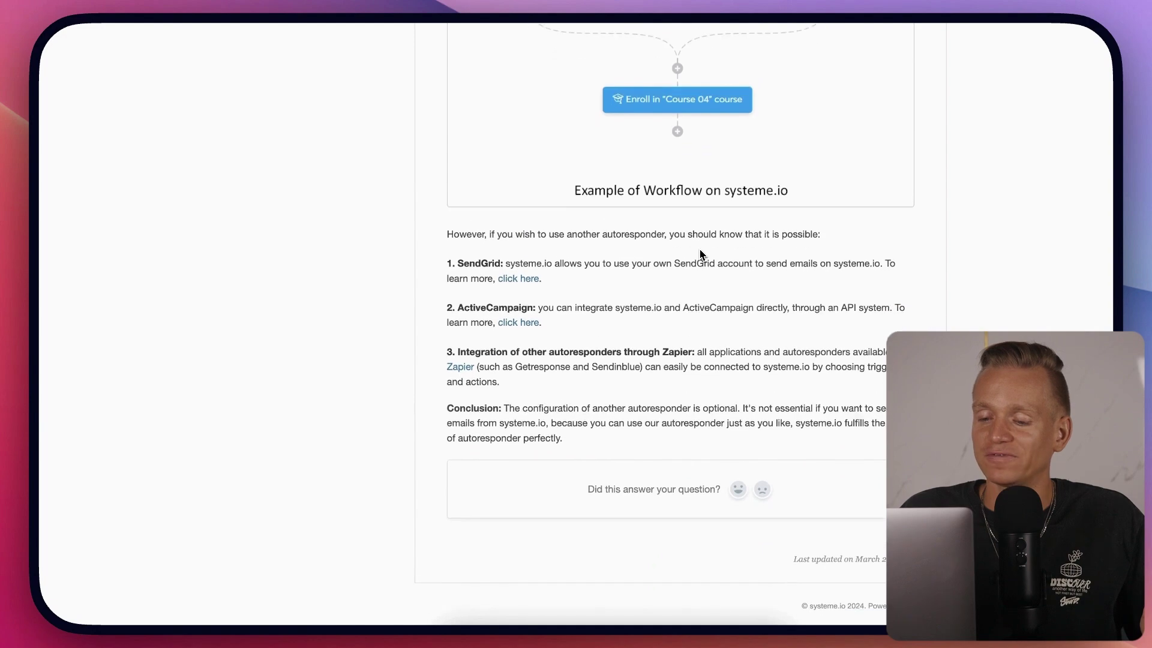
pyautogui.scroll(15, 694, 246)
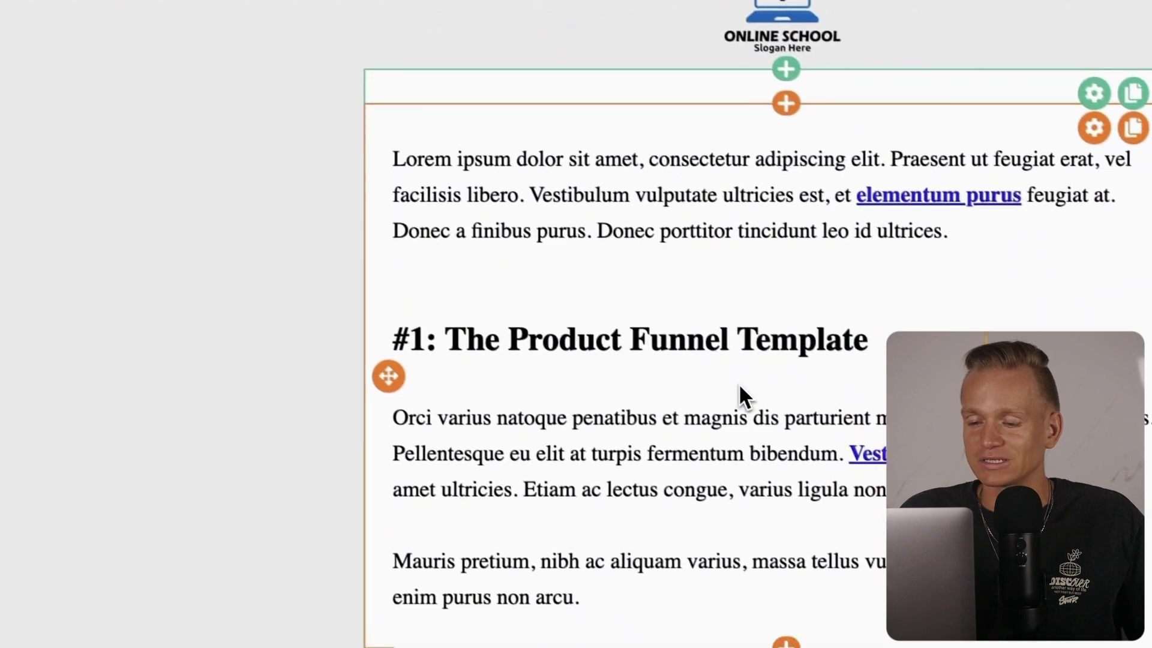
# Step: Look through the funnel template sections of the newsletter in the visual email editor
pyautogui.scroll(-15, 737, 396)
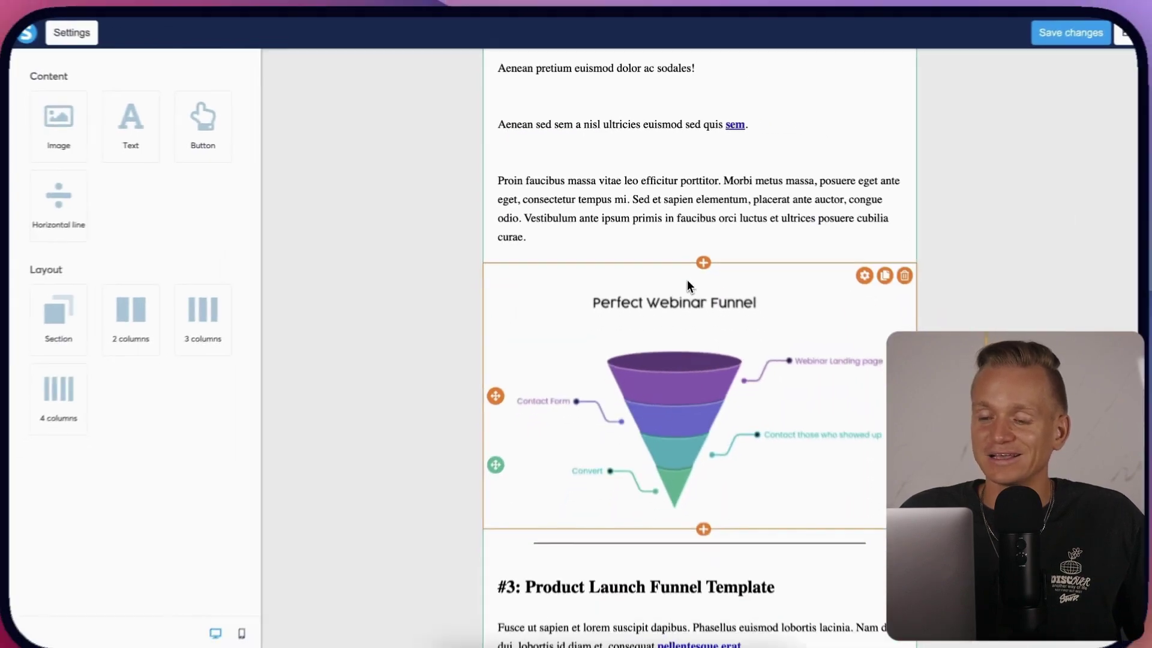
pyautogui.scroll(-10, 716, 347)
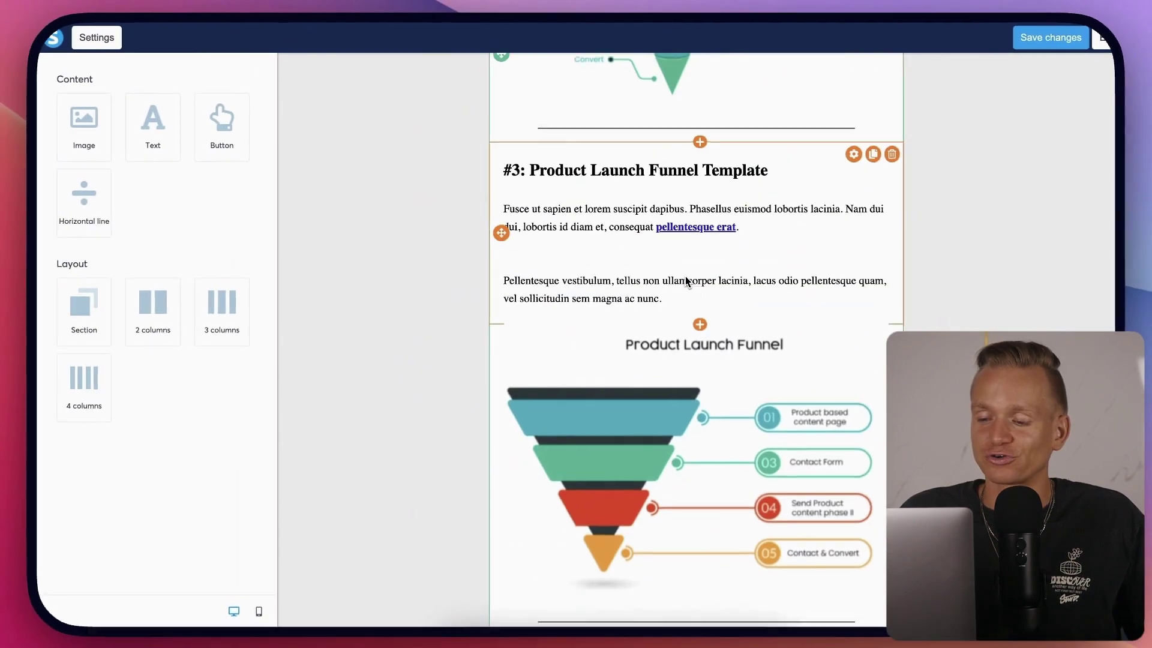
pyautogui.scroll(20, 687, 281)
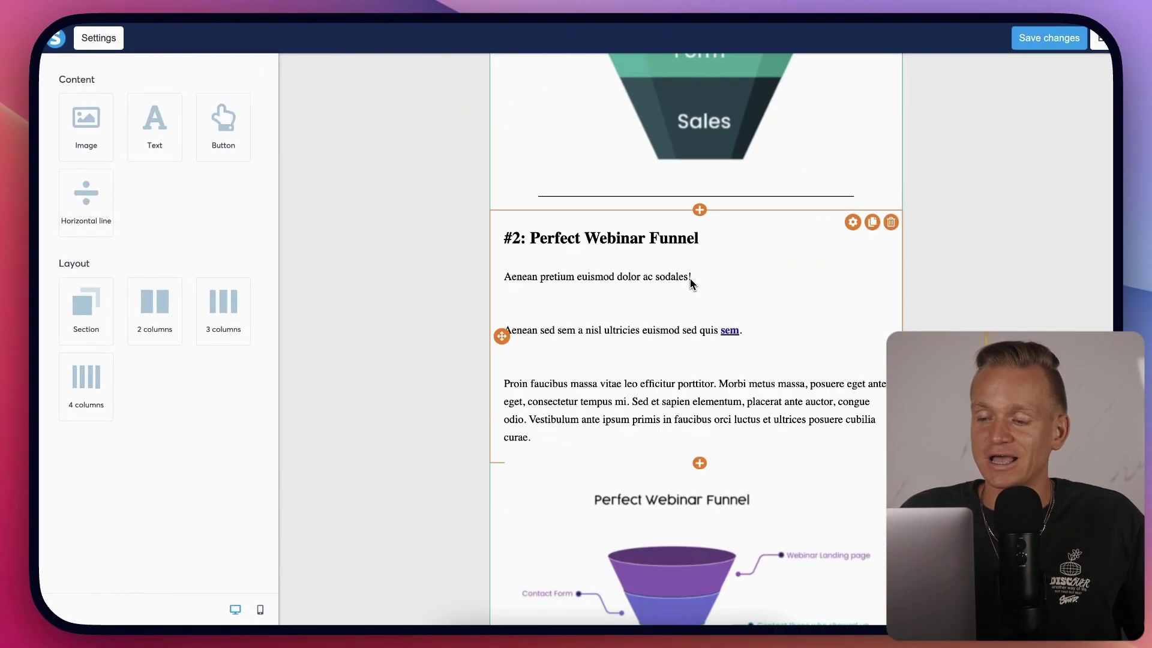